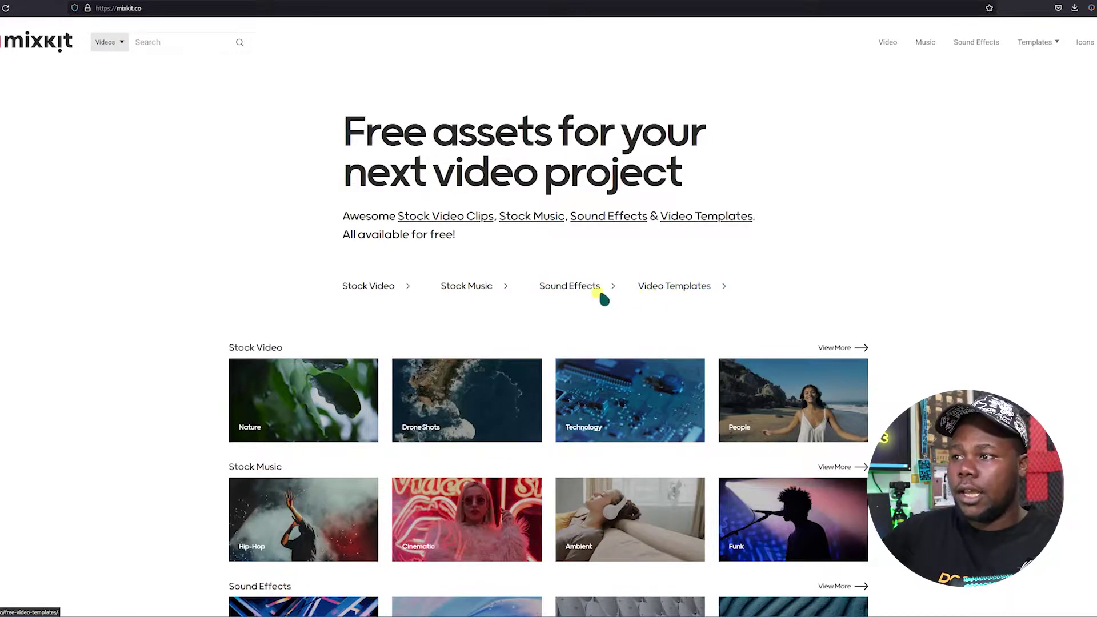
# Browse Mixkit's free stock videos and open the Pet clips in the Animals category
pyautogui.click(401, 289)
pyautogui.scroll(-3, 424, 340)
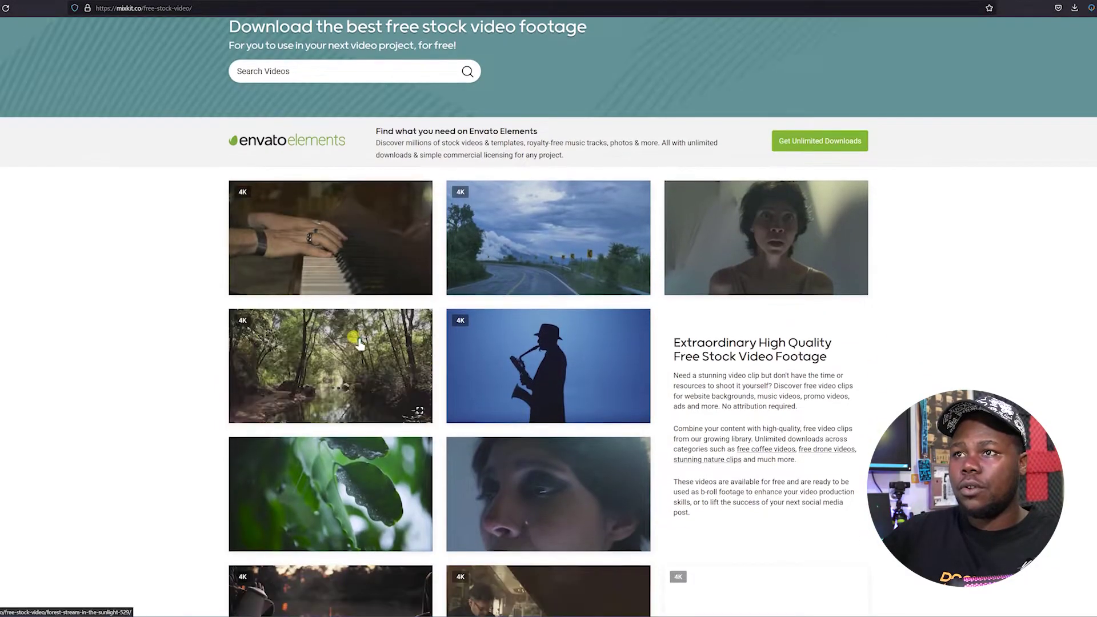
pyautogui.scroll(-2, 473, 342)
pyautogui.scroll(5, 466, 343)
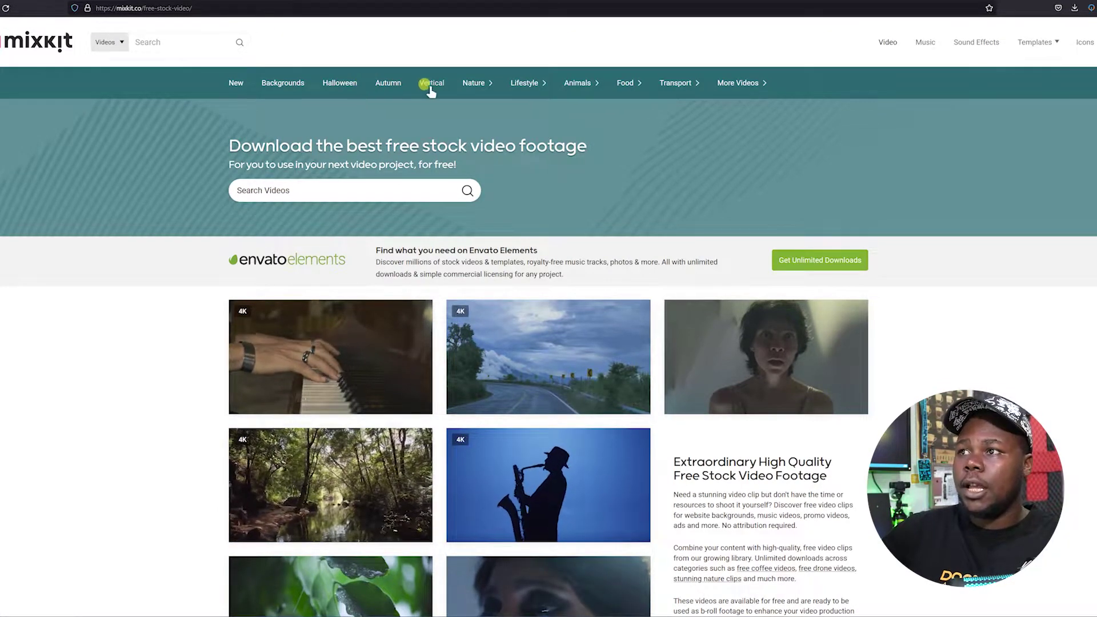
pyautogui.moveTo(557, 85)
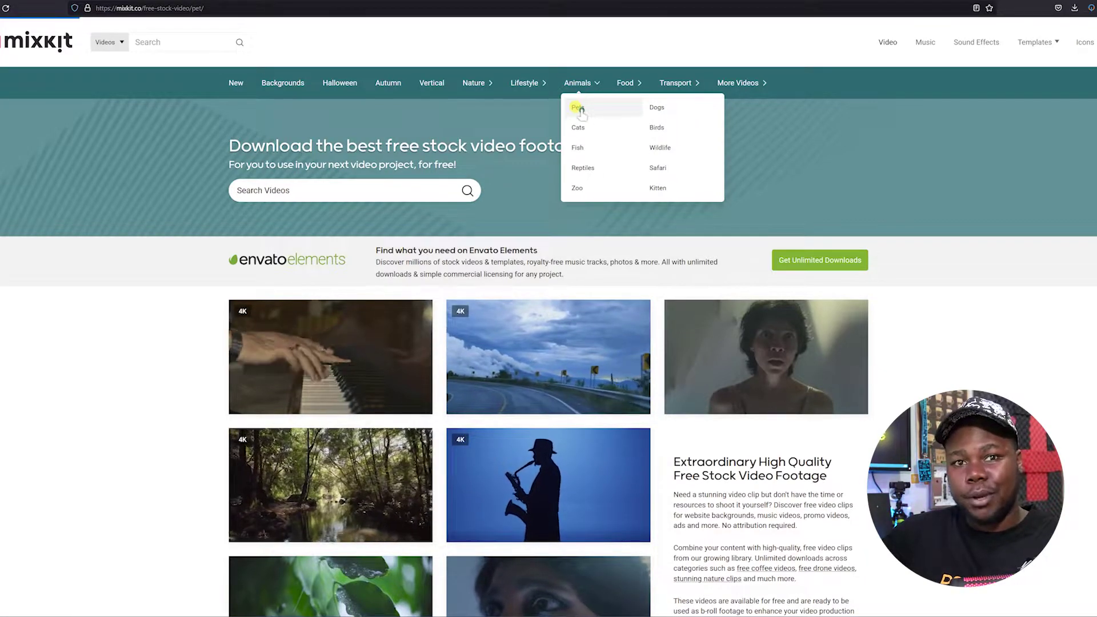
pyautogui.click(578, 109)
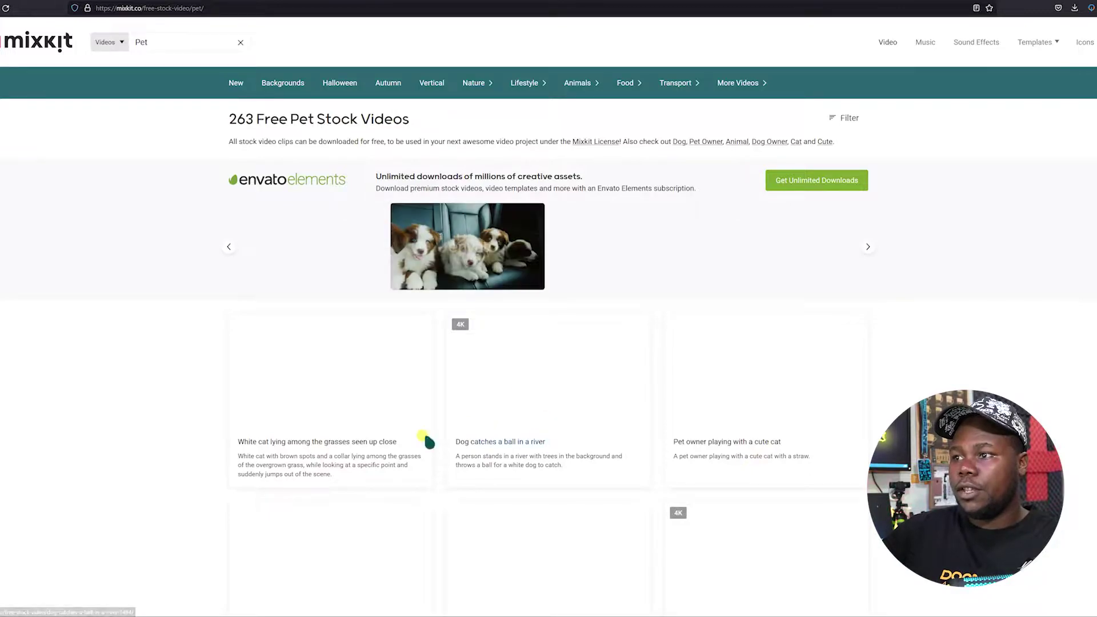
# Open the "Dog catches a ball in a river" clip and try its Full HD 1920x1080 and 4K 4096x2160 download options
pyautogui.scroll(-3, 422, 434)
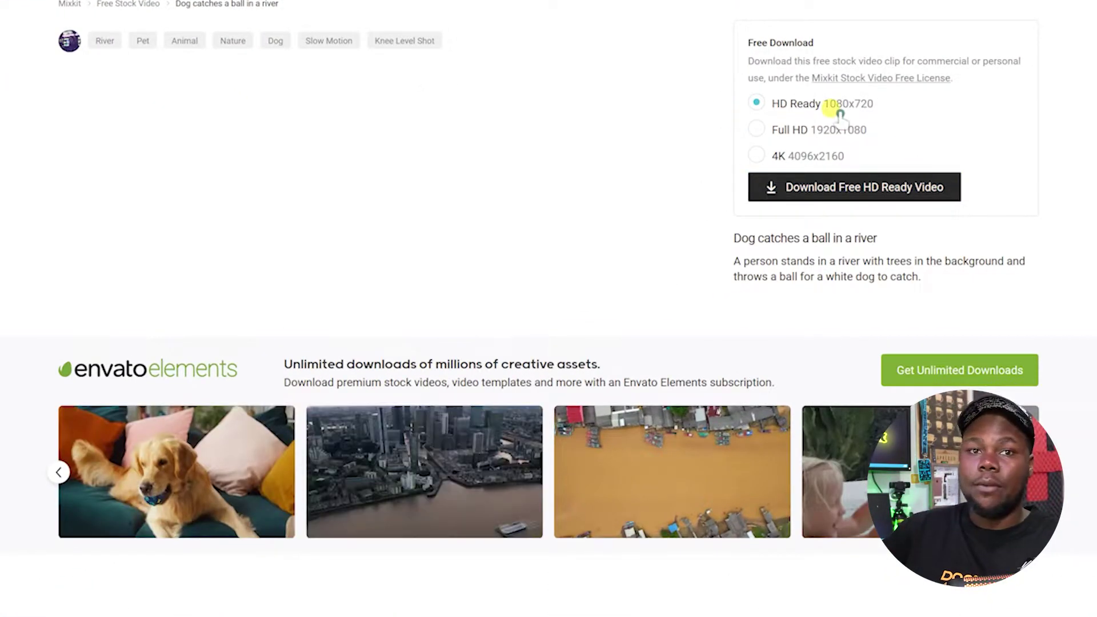
pyautogui.click(800, 131)
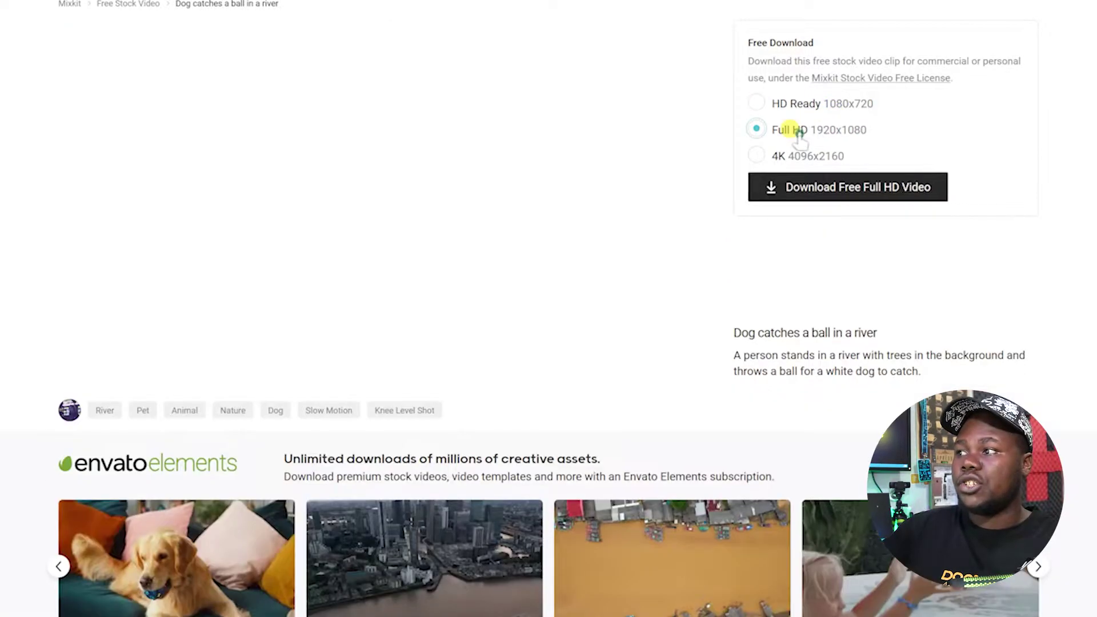
pyautogui.click(769, 155)
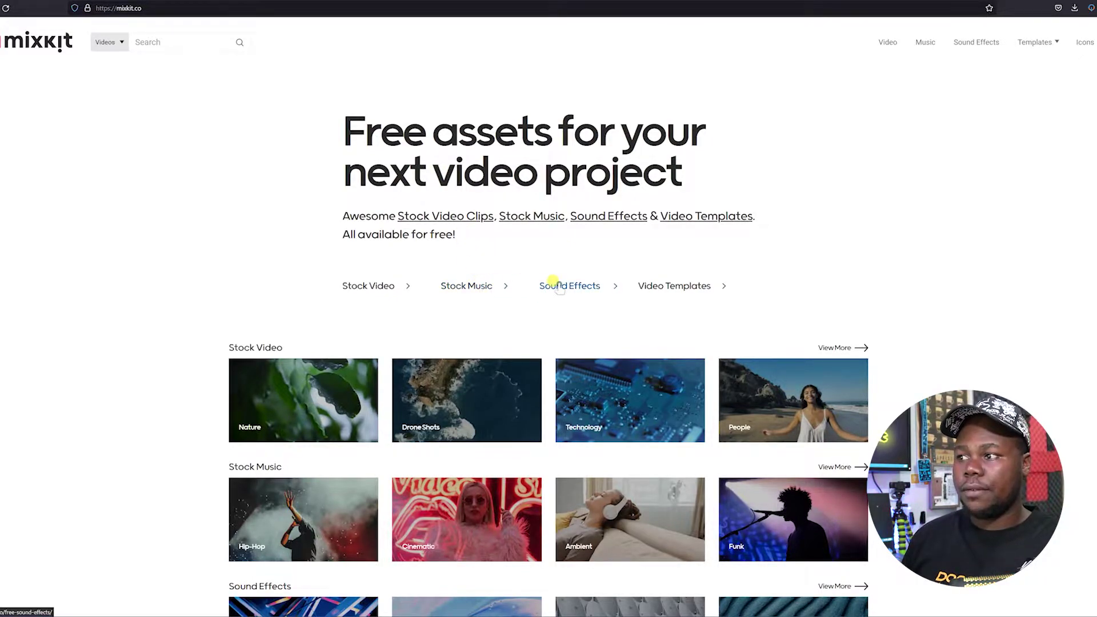
# Open the free stock music library, look over the mood and genre choices, and open the Country genre
pyautogui.click(467, 287)
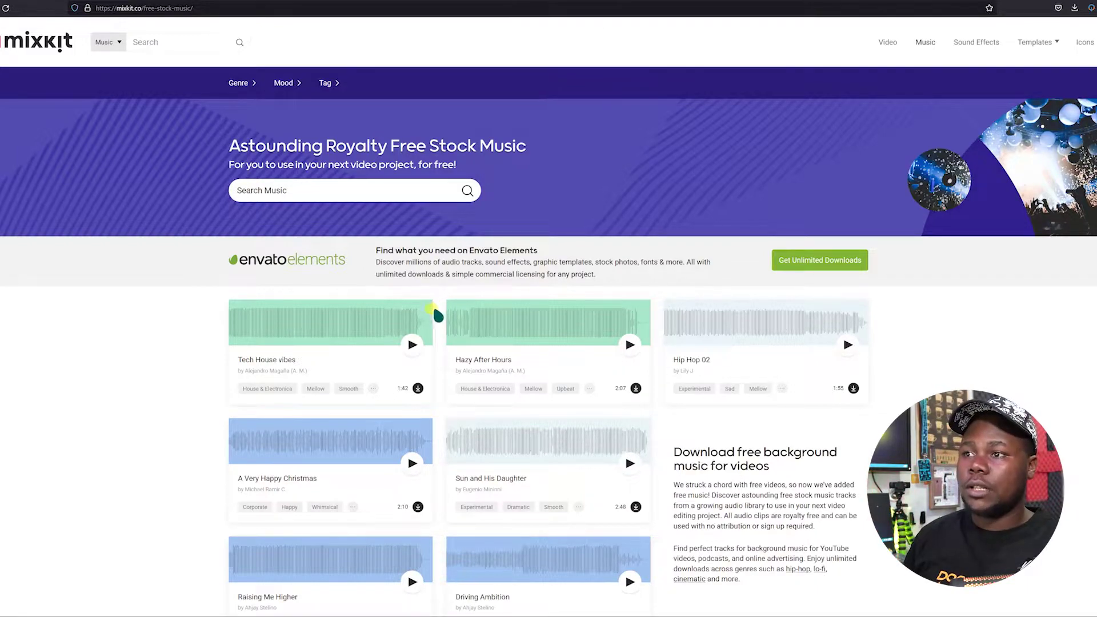
pyautogui.scroll(-2, 431, 308)
pyautogui.scroll(2, 430, 304)
pyautogui.moveTo(285, 90)
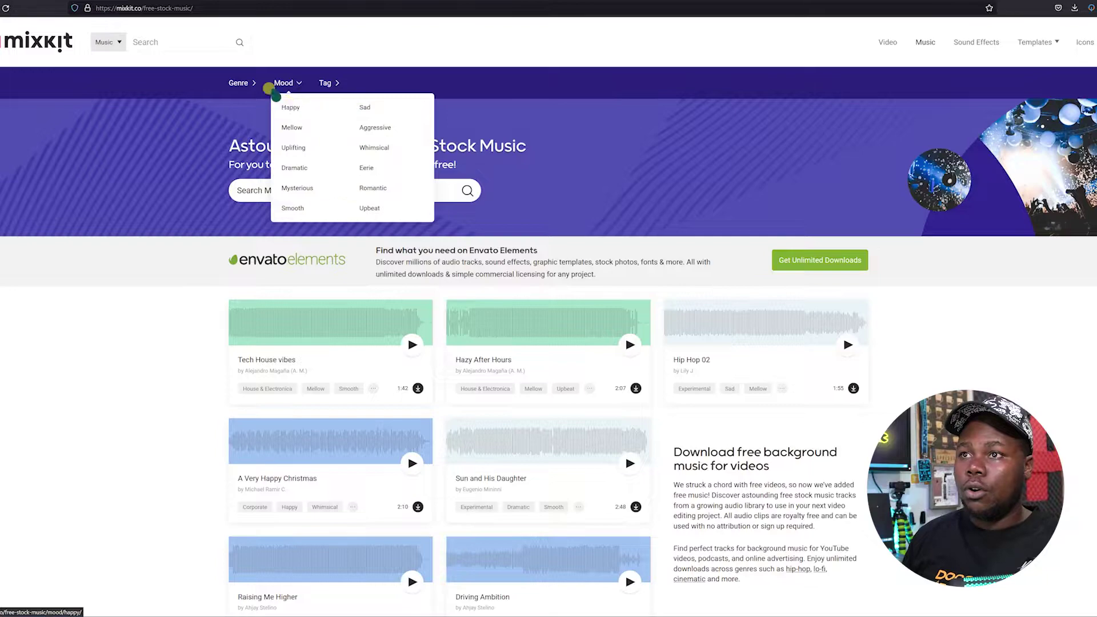
pyautogui.moveTo(238, 83)
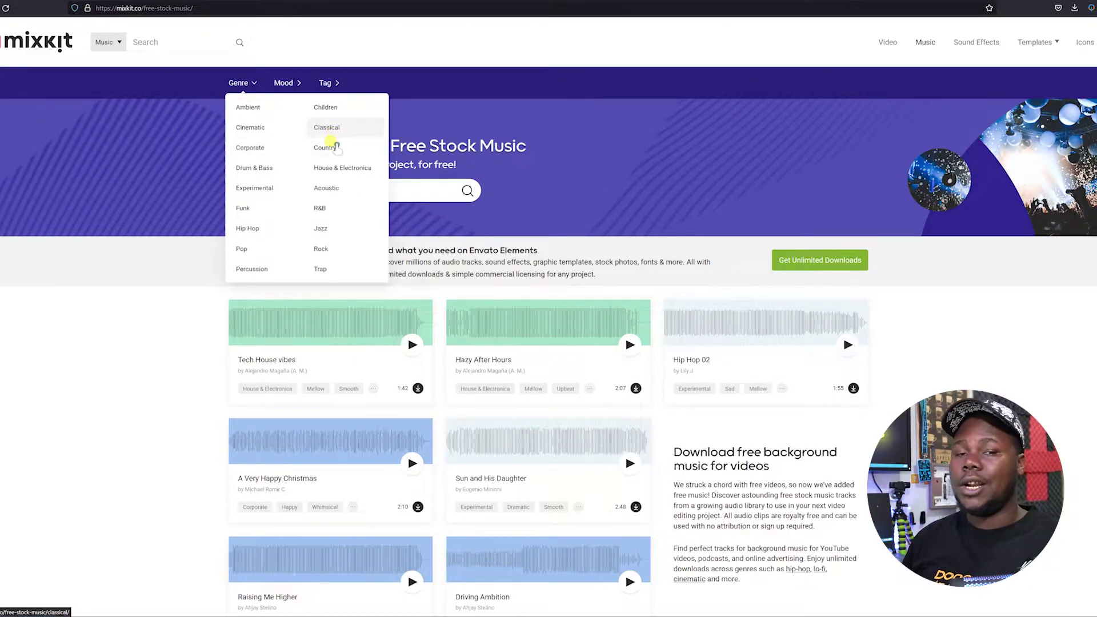
pyautogui.click(328, 147)
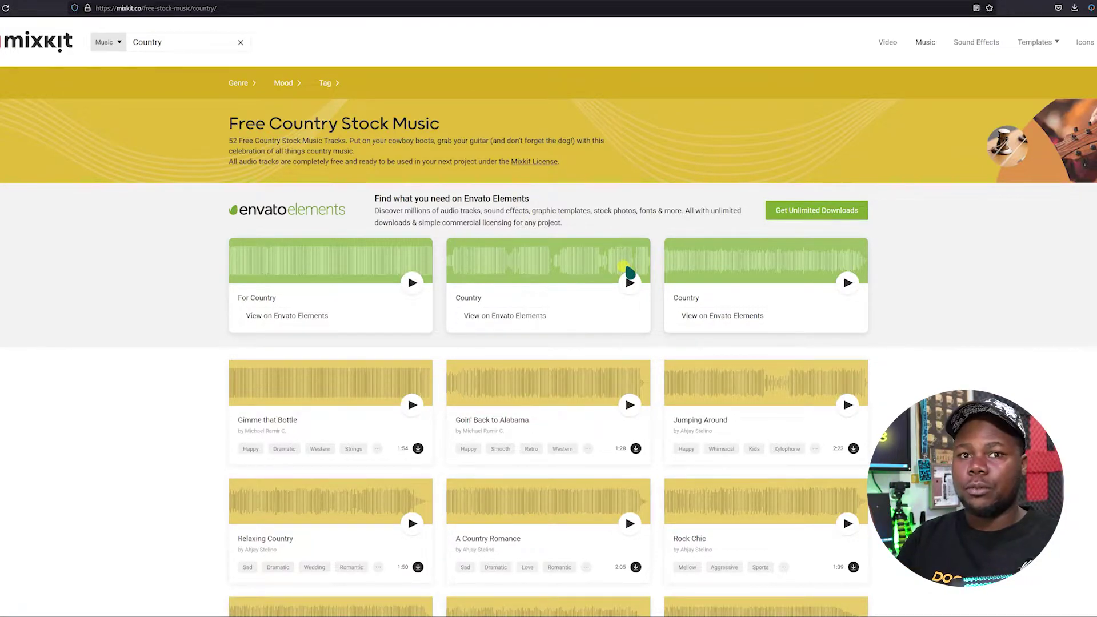
# Preview the country tracks "Gimme that Bottle" and "Goin' Back to Alabama", and pause the playback
pyautogui.scroll(-3, 629, 274)
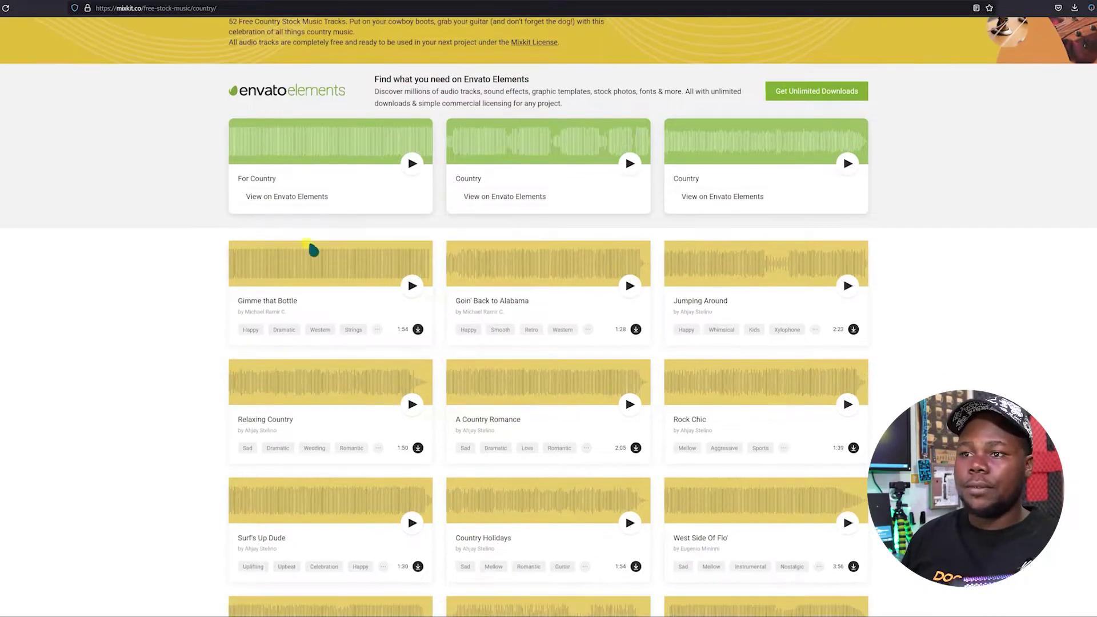
pyautogui.click(412, 286)
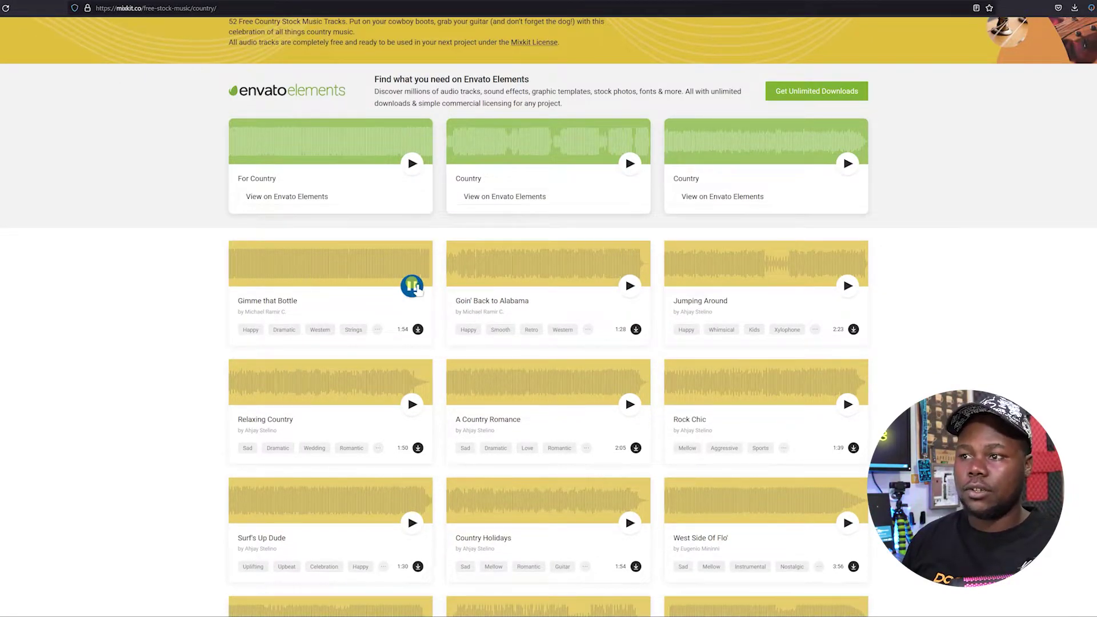
pyautogui.click(416, 289)
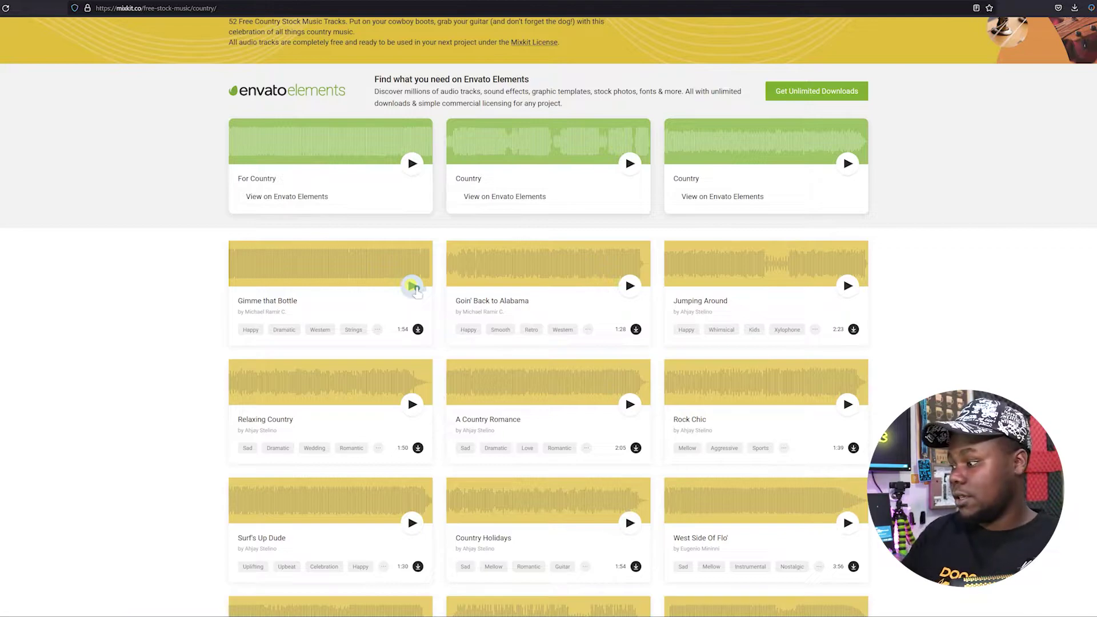
pyautogui.click(416, 290)
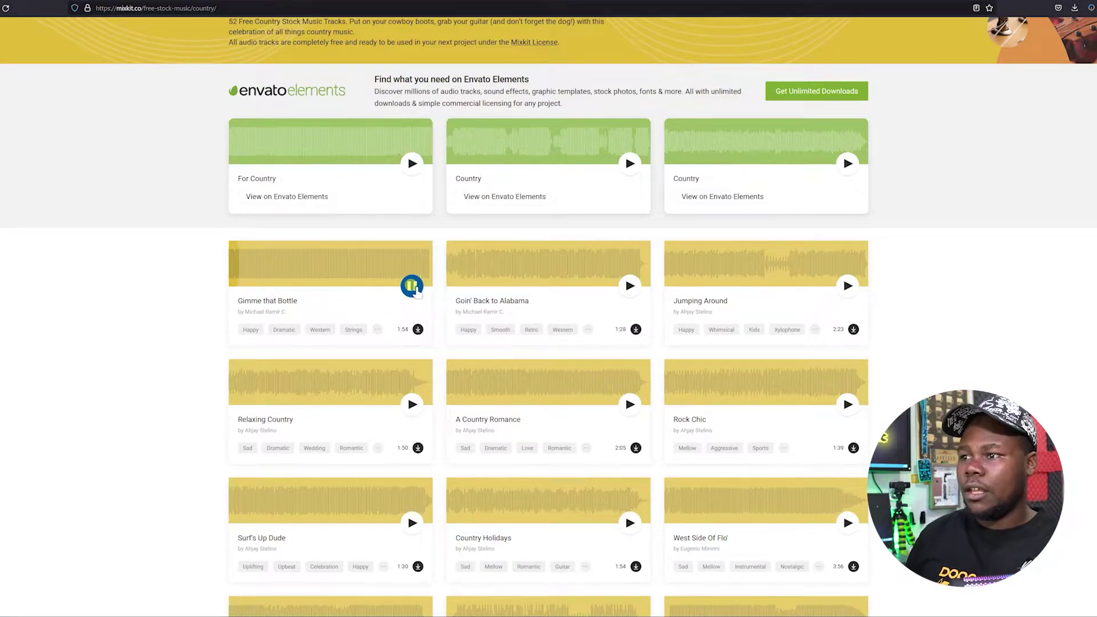
pyautogui.click(631, 288)
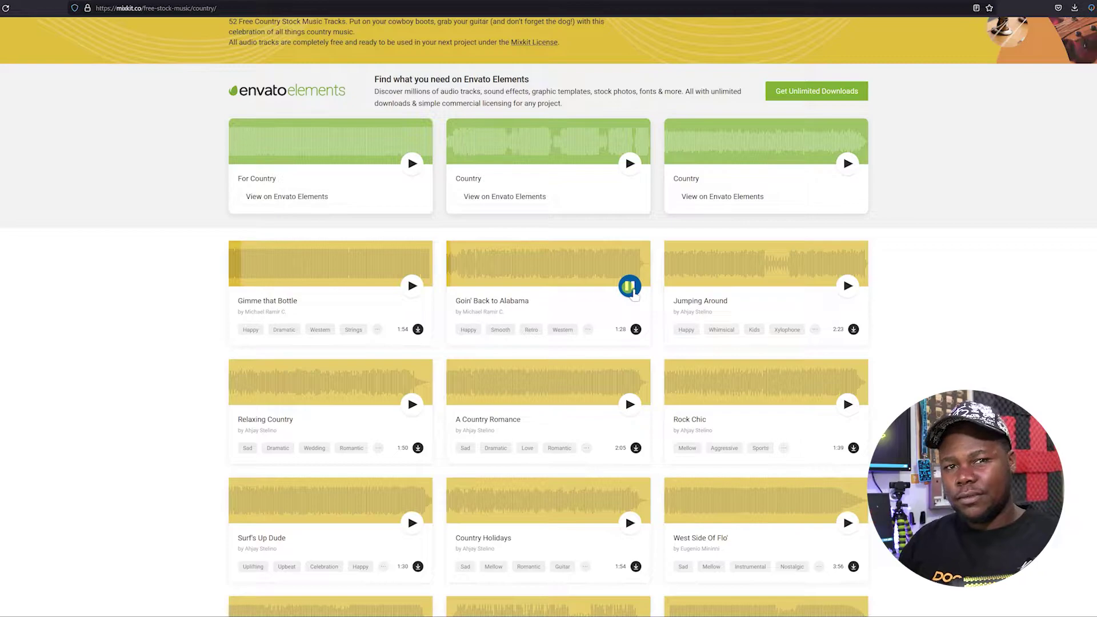
pyautogui.click(631, 288)
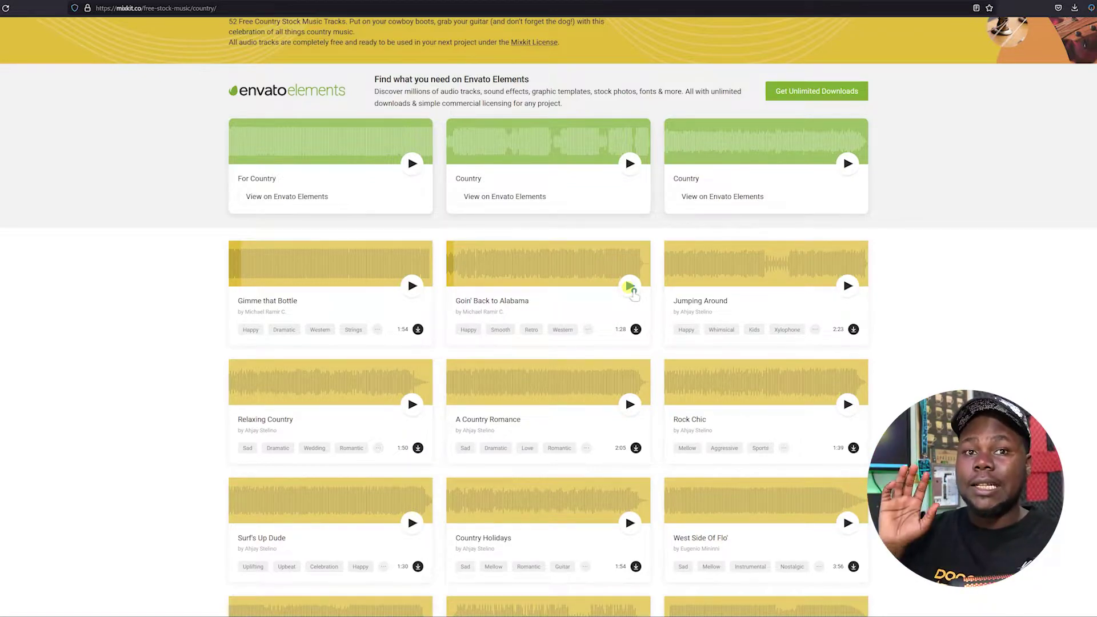
# Open the free Premiere Pro templates and browse down to the title templates
pyautogui.scroll(3, 340, 218)
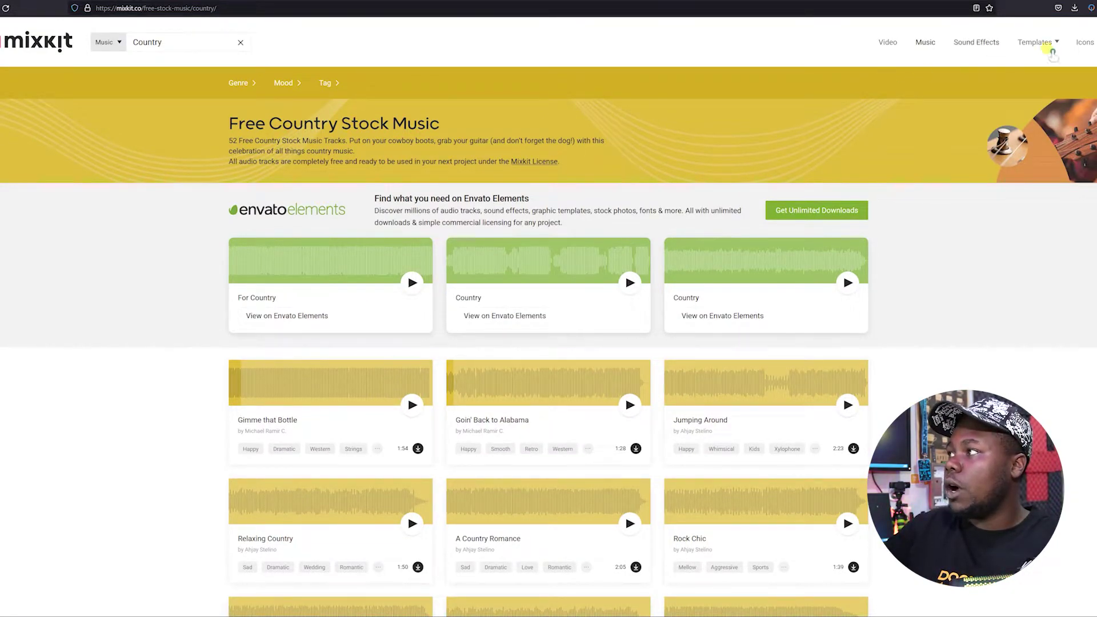
pyautogui.moveTo(1053, 49)
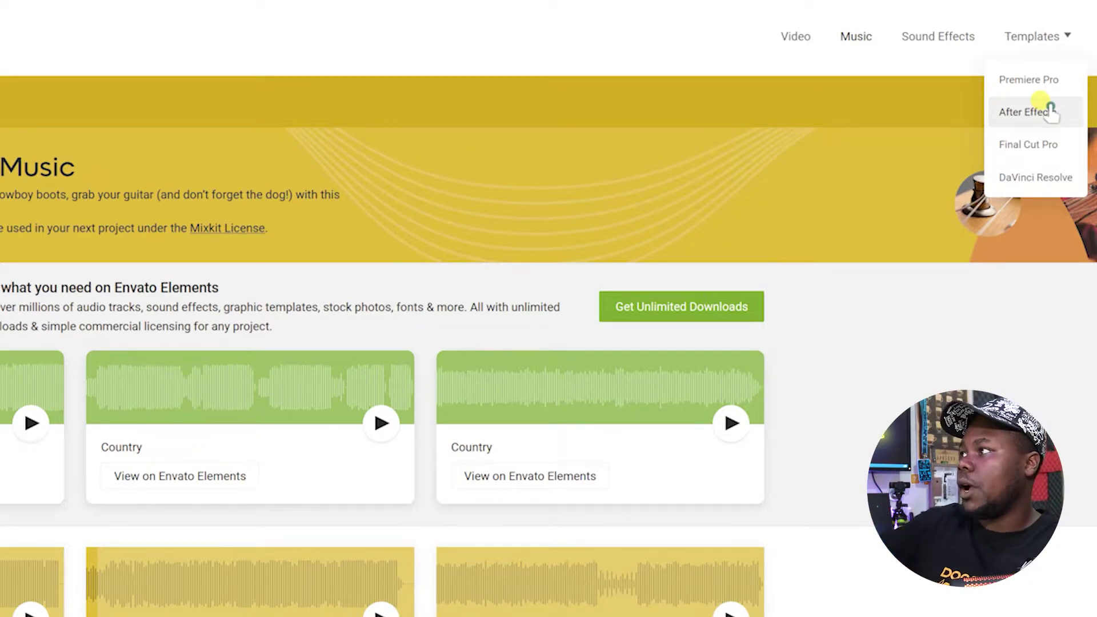
pyautogui.click(1051, 78)
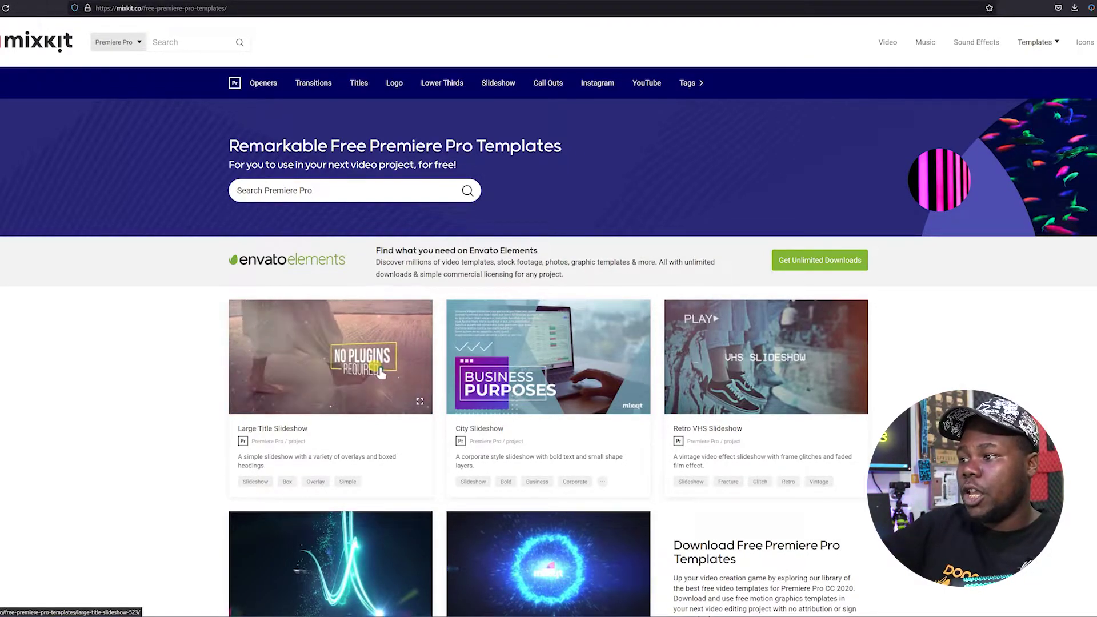
pyautogui.scroll(-5, 380, 373)
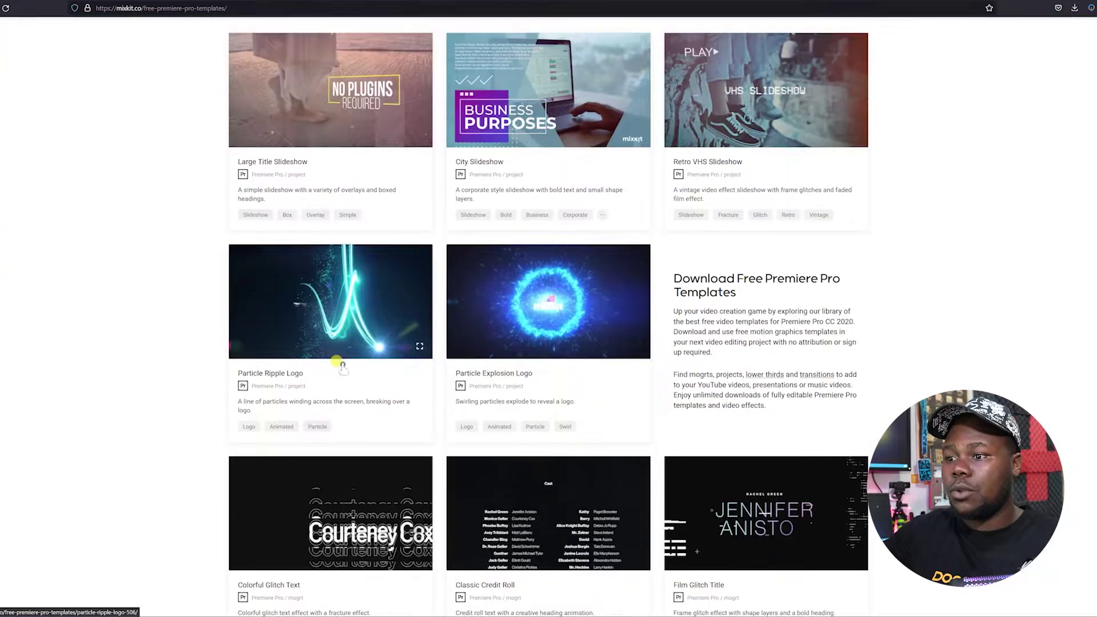
pyautogui.scroll(-6, 340, 365)
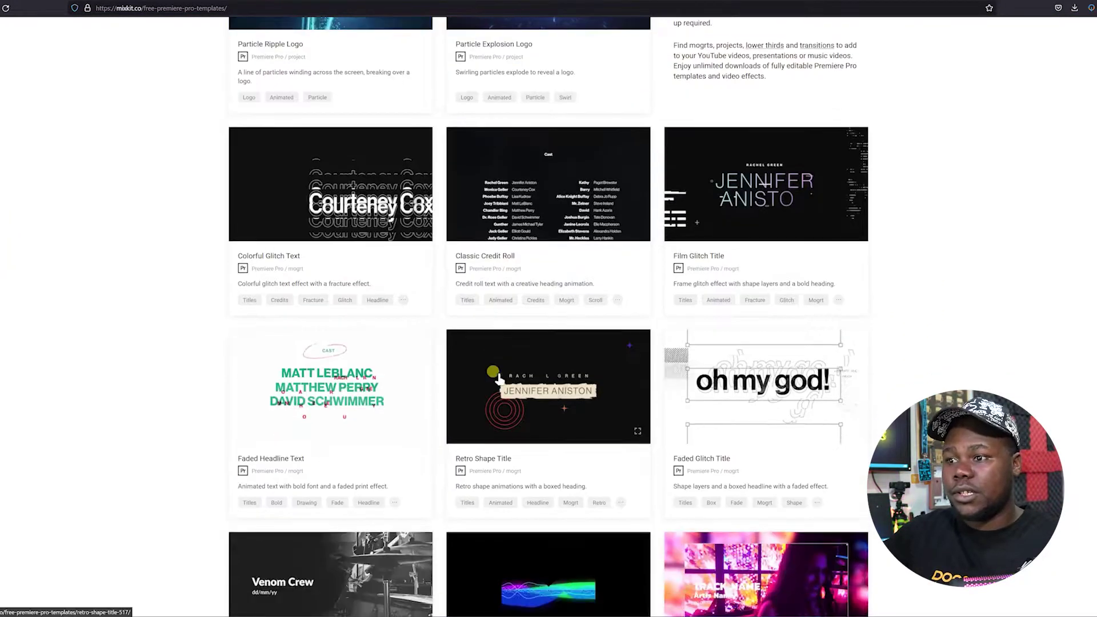
# Download the free Retro Shape Title template for Premiere Pro and dismiss the Envato Elements offer
pyautogui.click(565, 395)
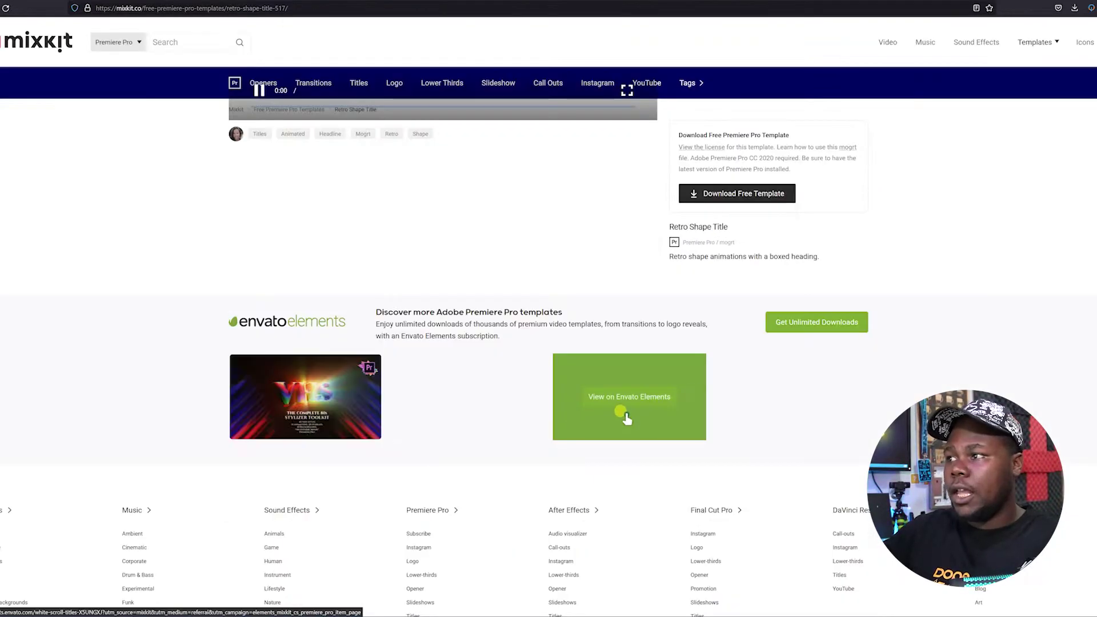
pyautogui.click(734, 193)
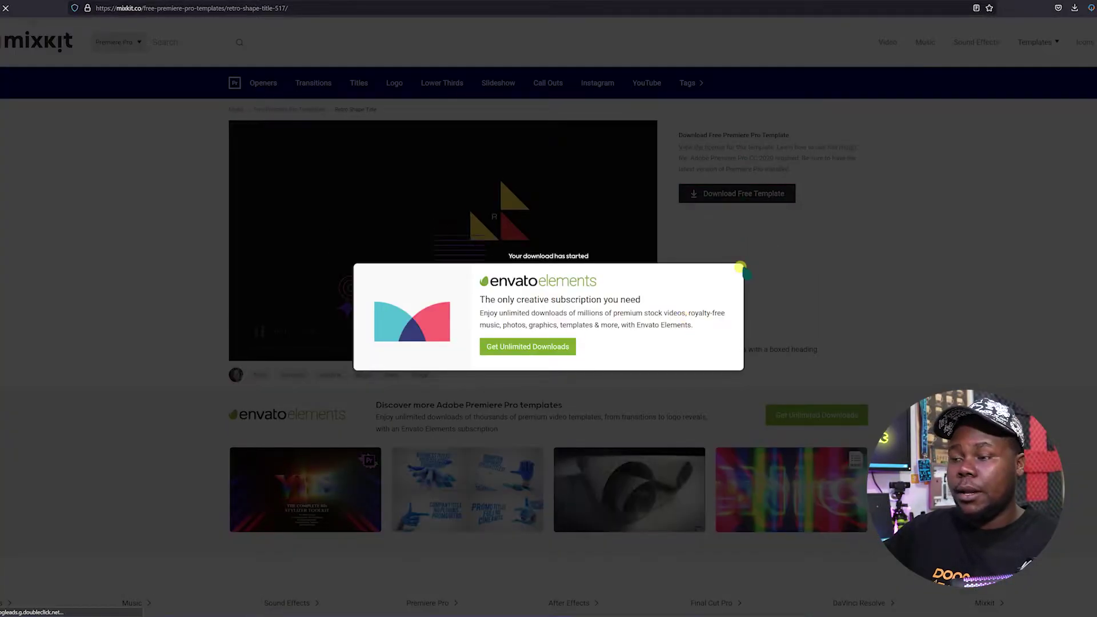
pyautogui.click(811, 200)
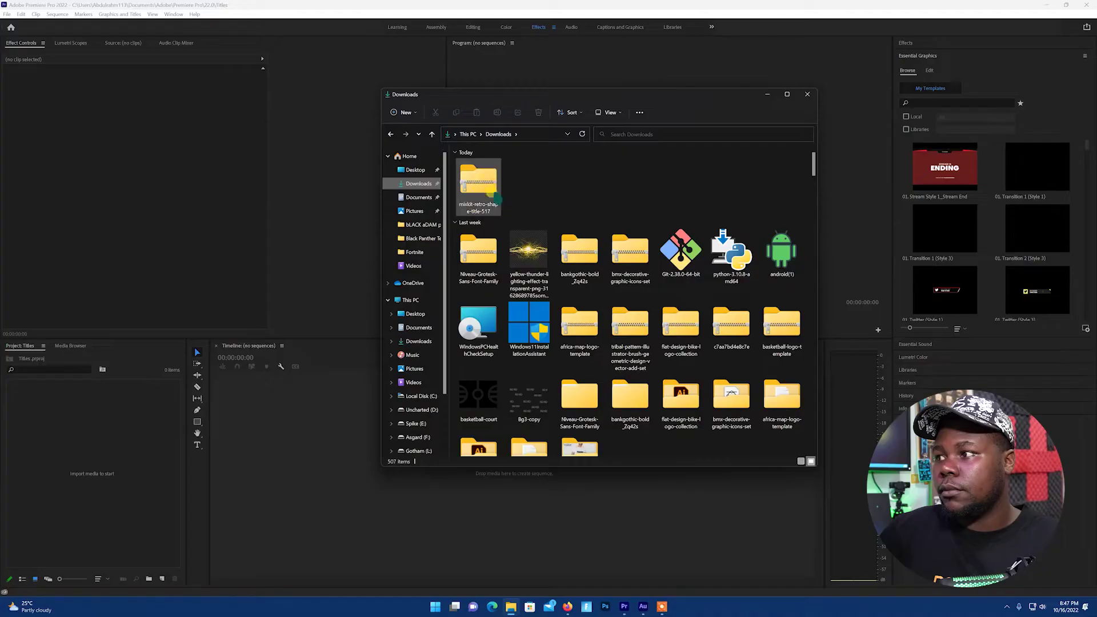
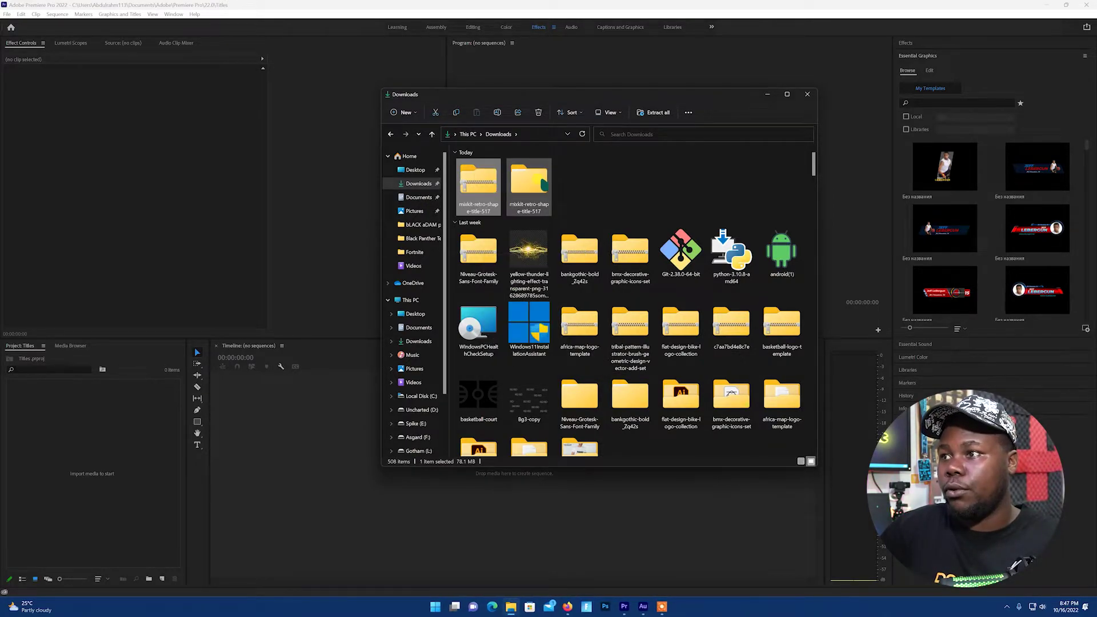
# Open the 517 folder inside the extracted mixkit-retro-shape-title-517 download and copy the credit-5 motion graphics template
pyautogui.doubleClick(537, 184)
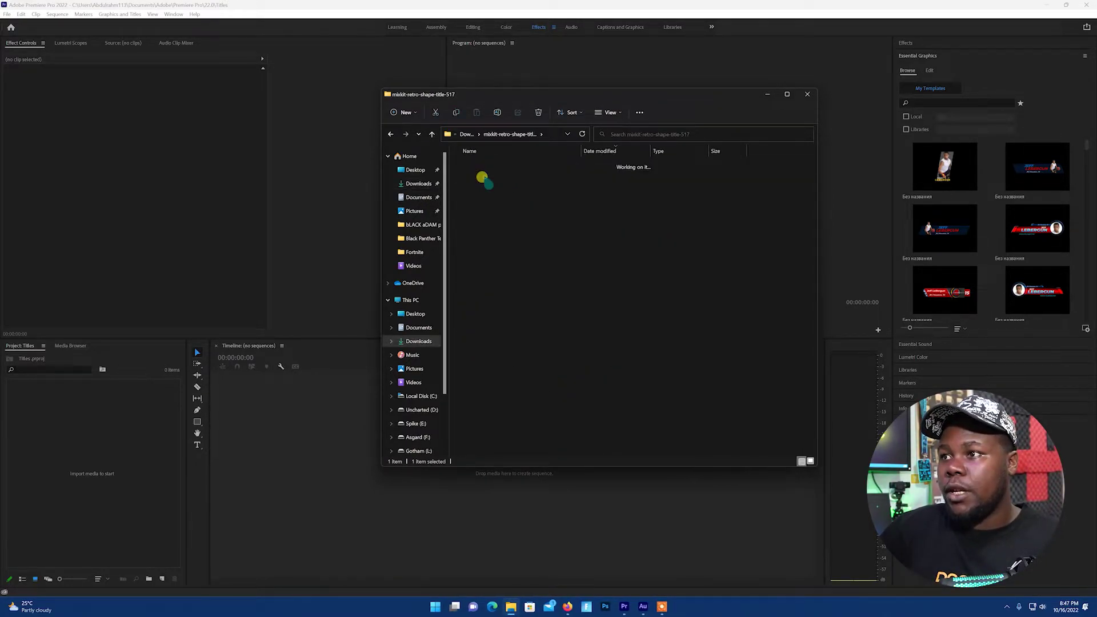
pyautogui.doubleClick(483, 179)
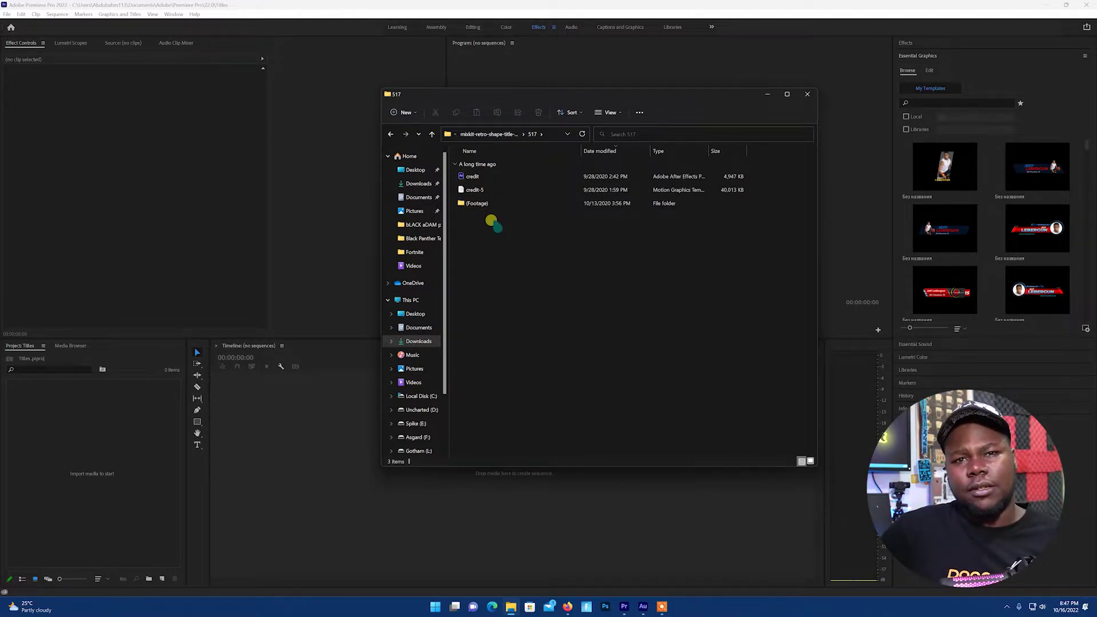
pyautogui.click(500, 205)
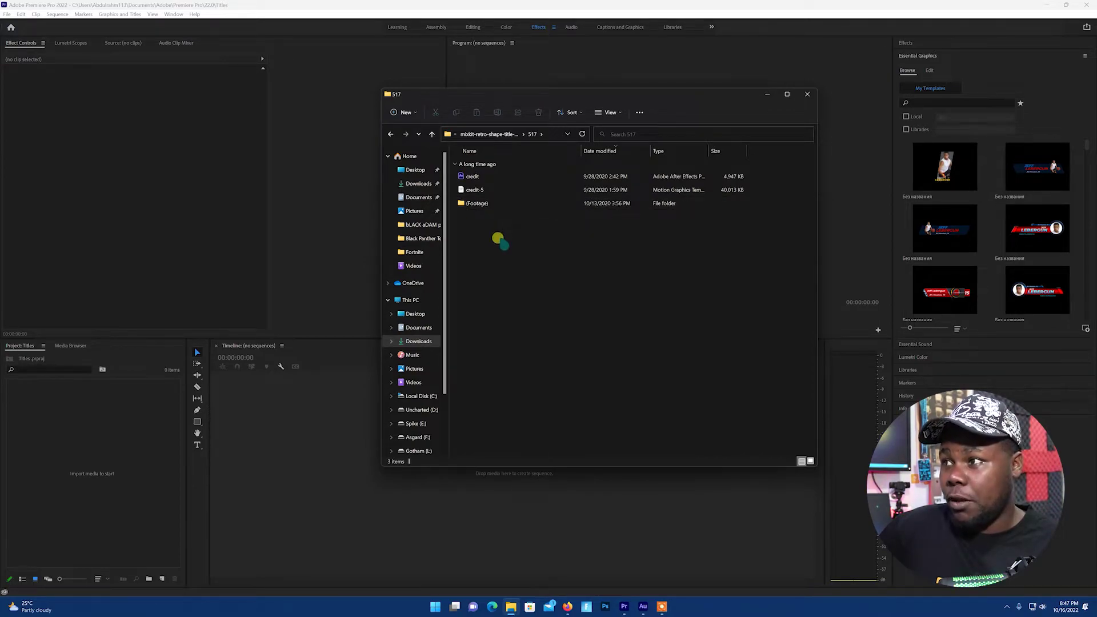
pyautogui.click(496, 192)
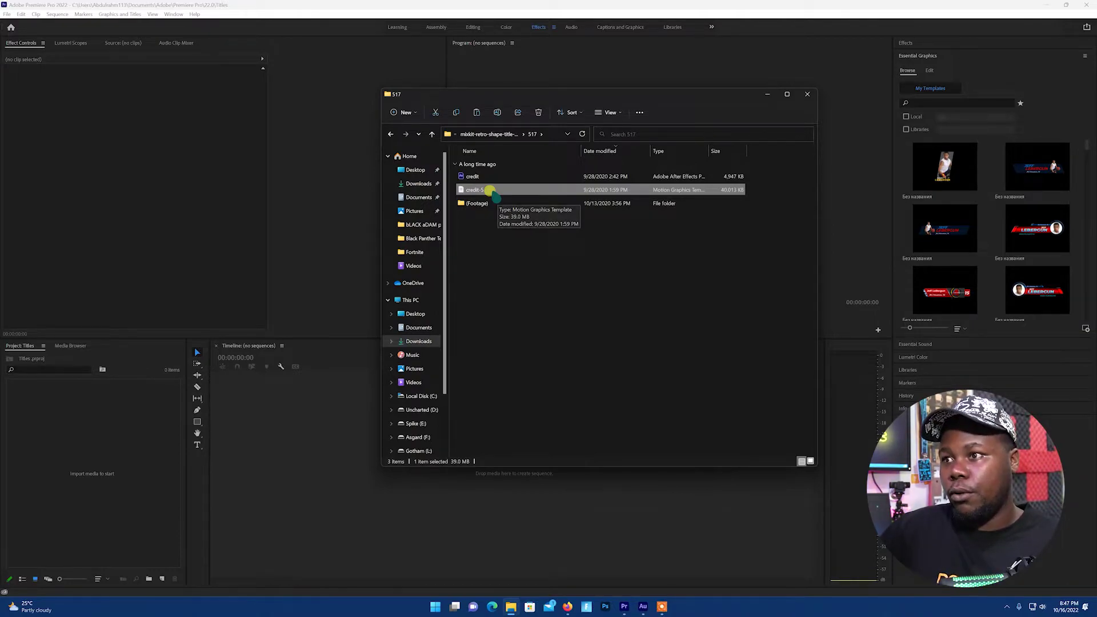
# Create a folder named "Titles MGRT" in Documents and paste the credit-5 template into it
pyautogui.click(417, 328)
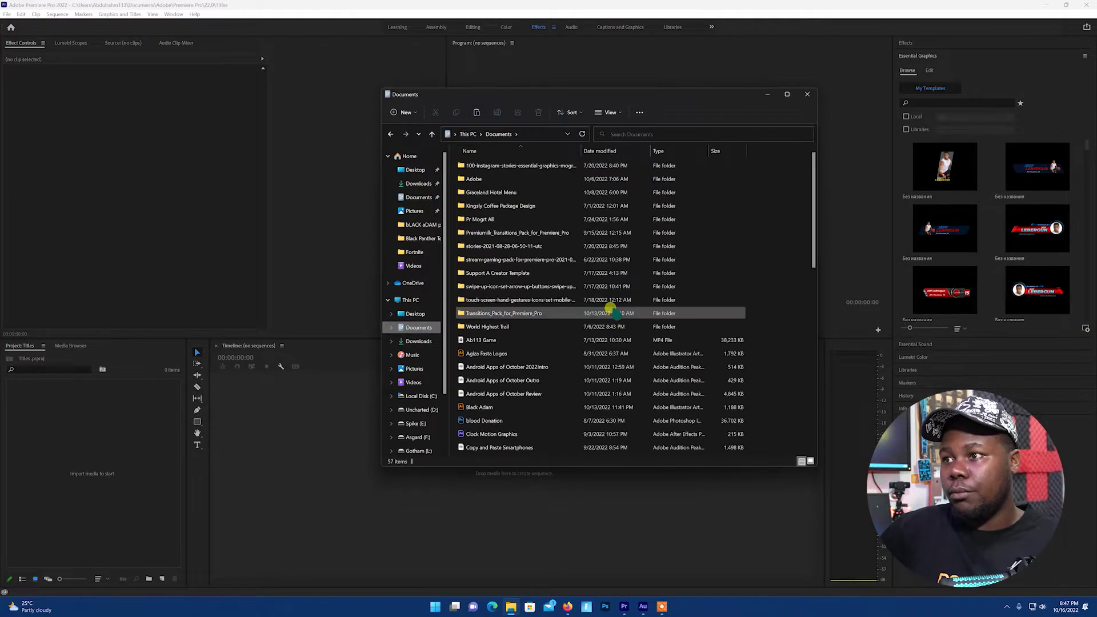
pyautogui.hotkey('ctrl', 'shift', 'n')
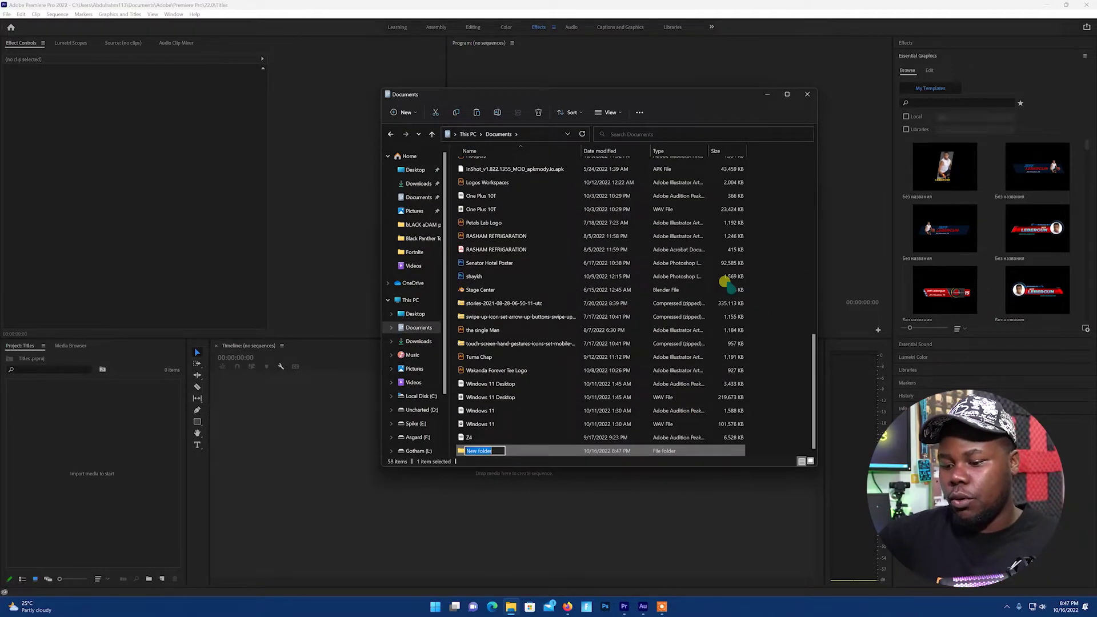
pyautogui.write('Titles MGRT')
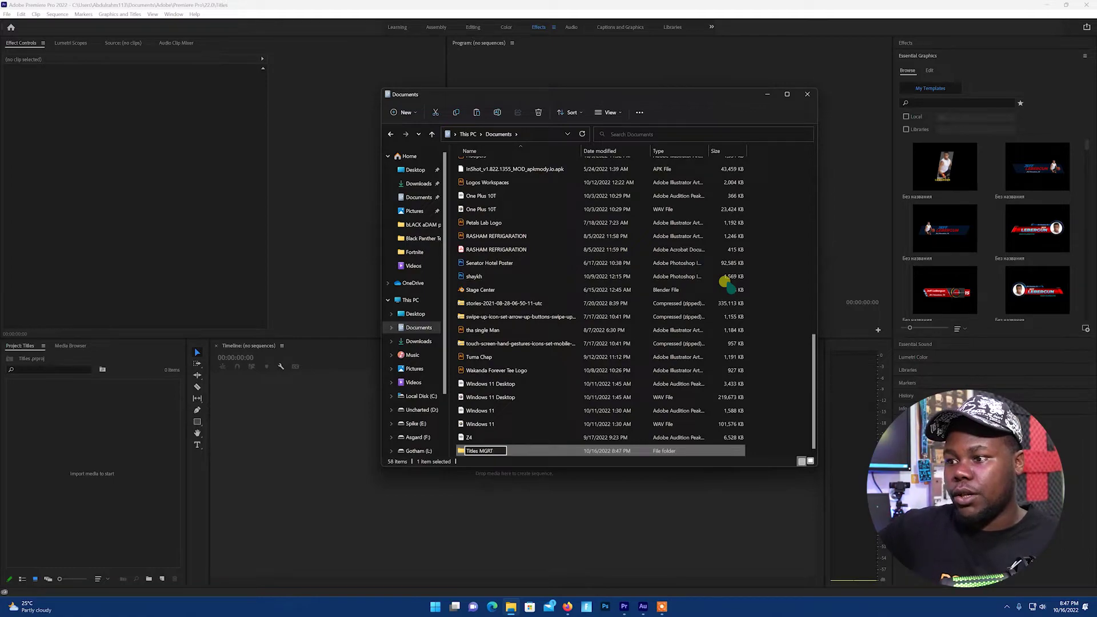
pyautogui.press('Return')
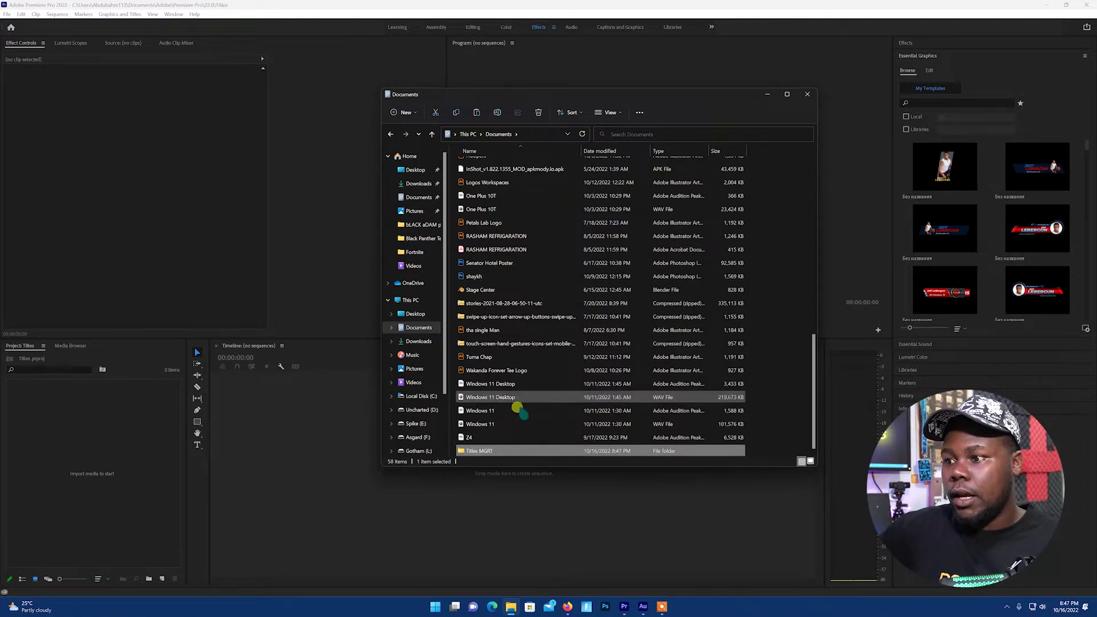
pyautogui.doubleClick(558, 450)
pyautogui.hotkey('ctrl', 'v')
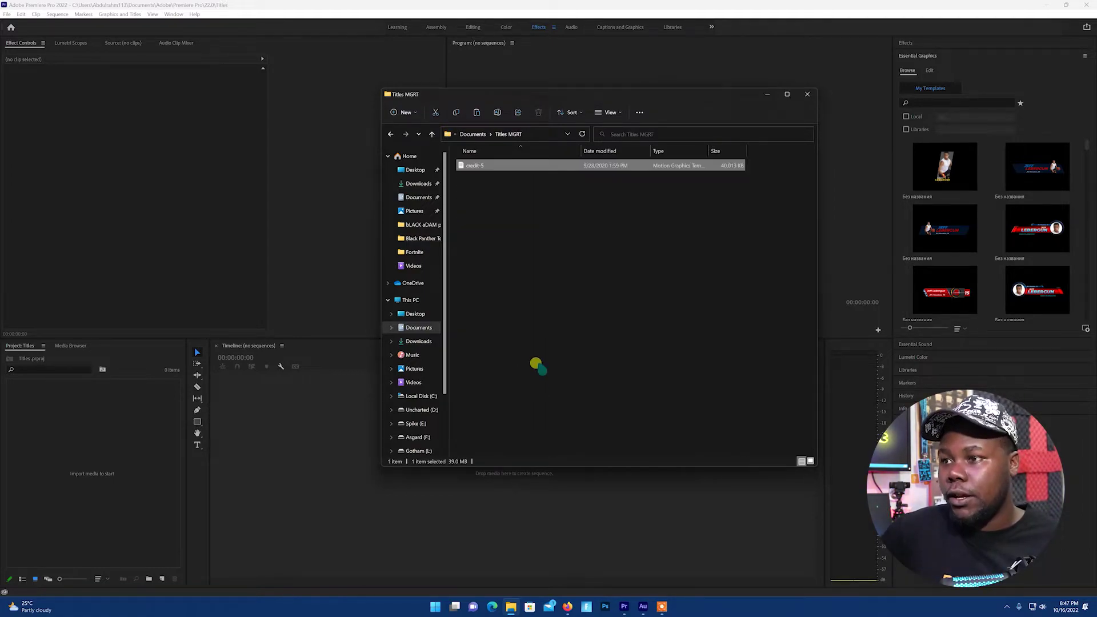
# Switch to Premiere Pro and add the "Titles MGRT" folder from Documents to the additional Essential Graphics template folders
pyautogui.click(540, 364)
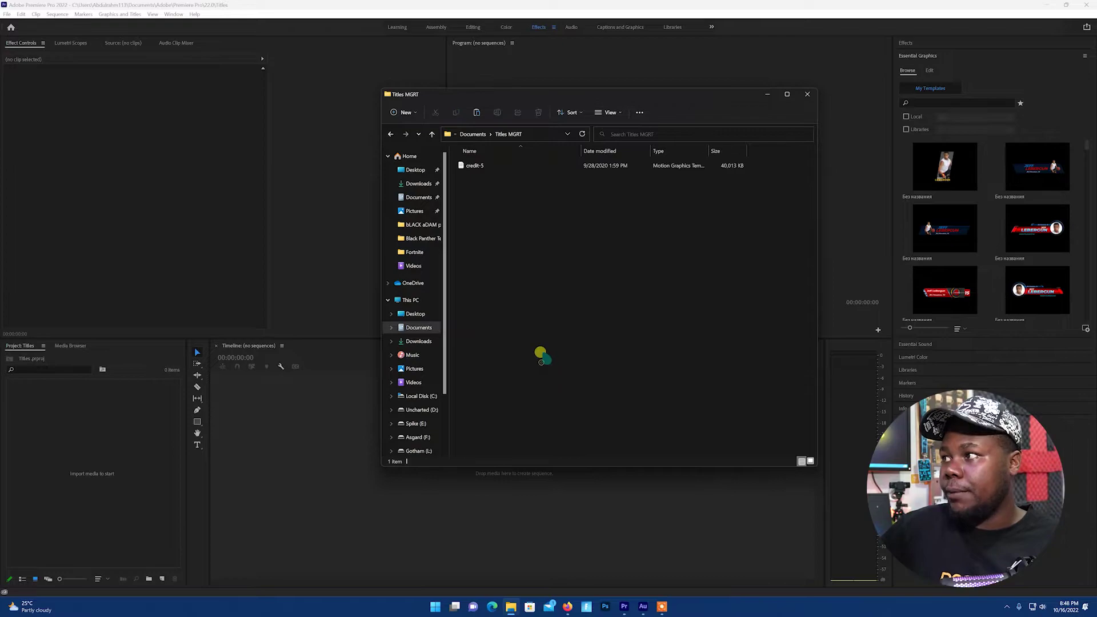
pyautogui.click(869, 194)
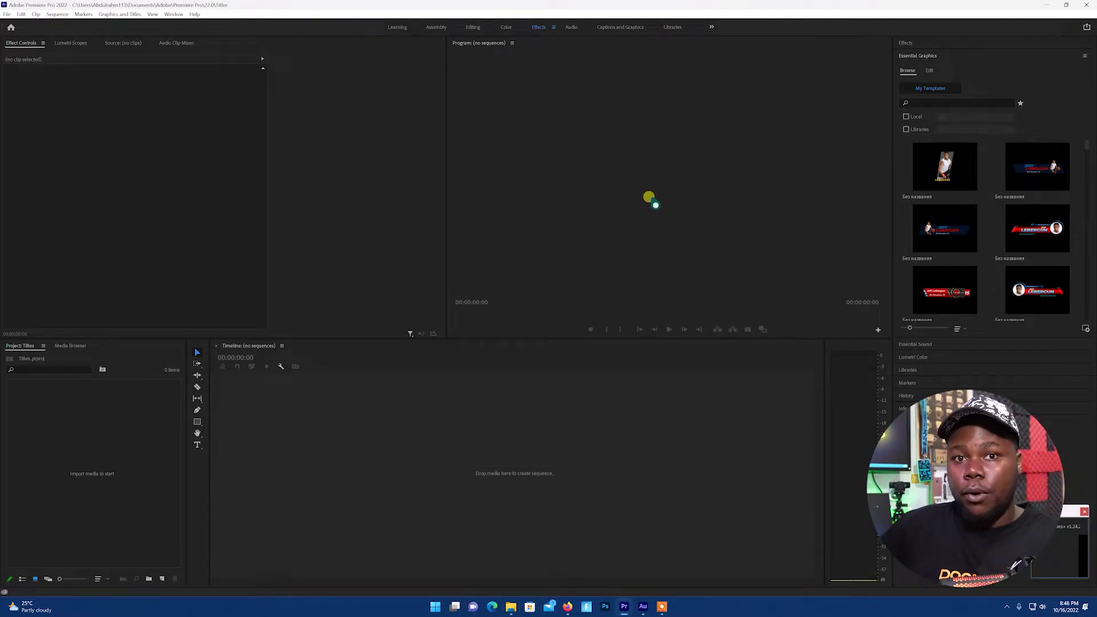
pyautogui.click(1085, 55)
pyautogui.click(1034, 135)
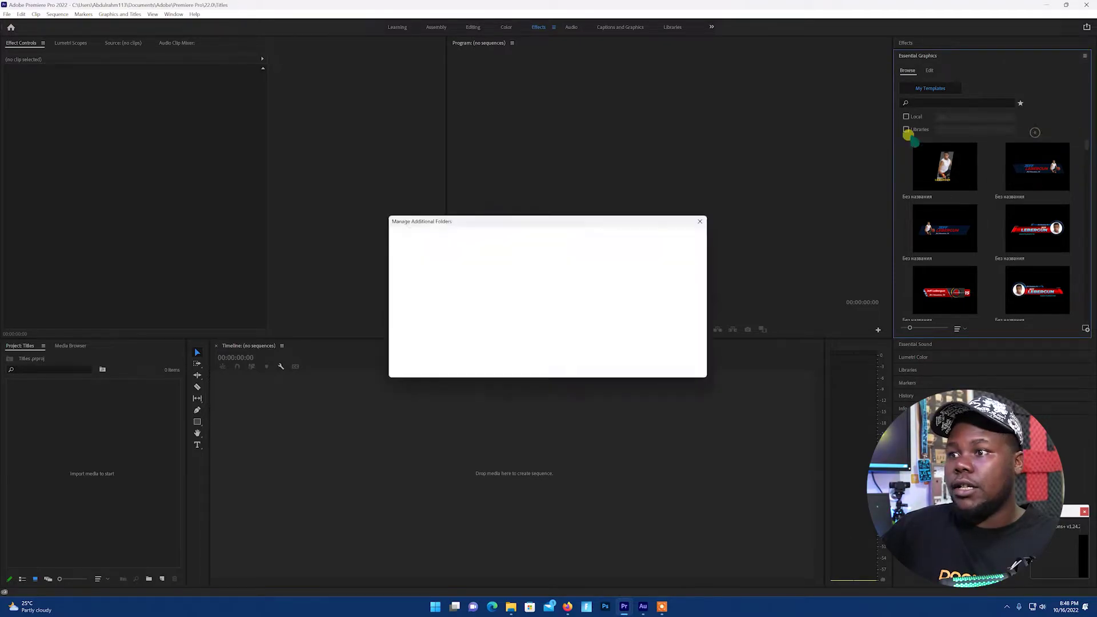
pyautogui.click(426, 346)
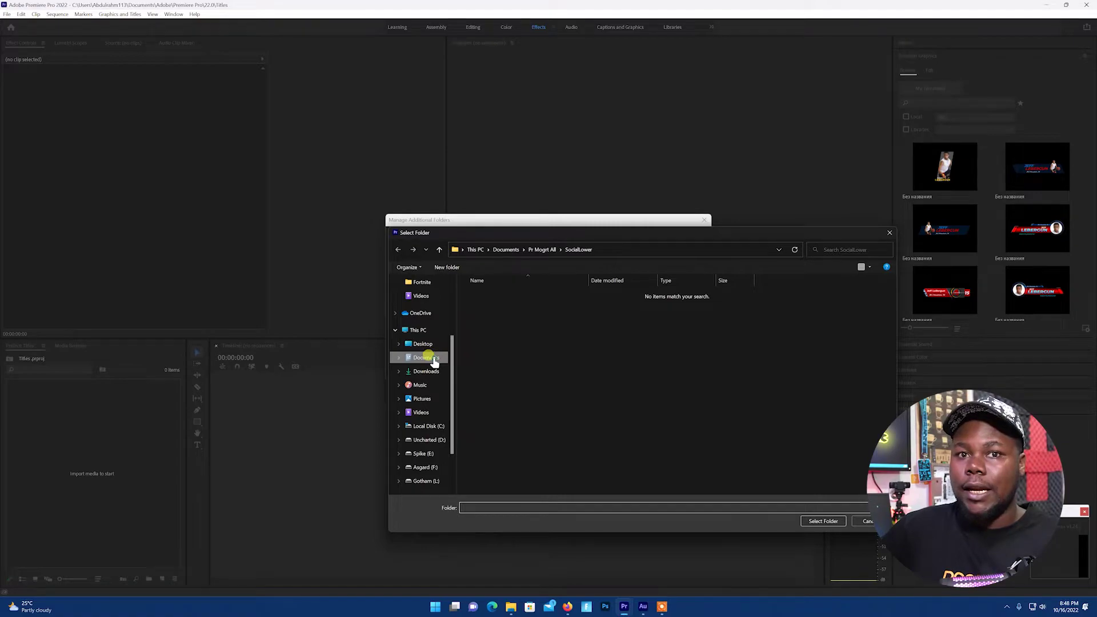
pyautogui.click(426, 357)
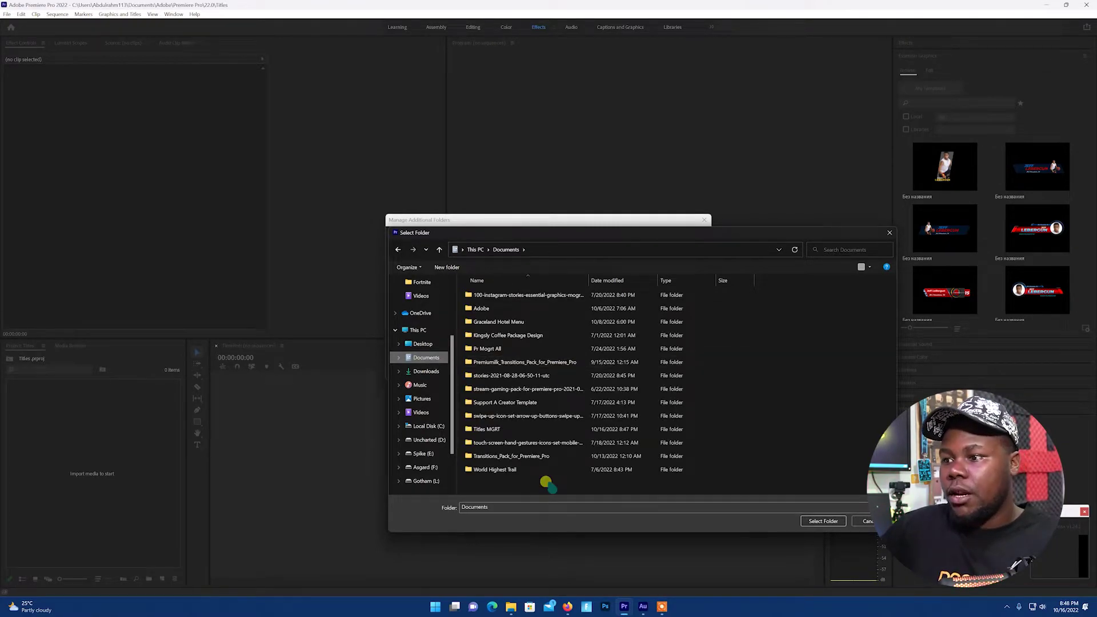
pyautogui.click(492, 435)
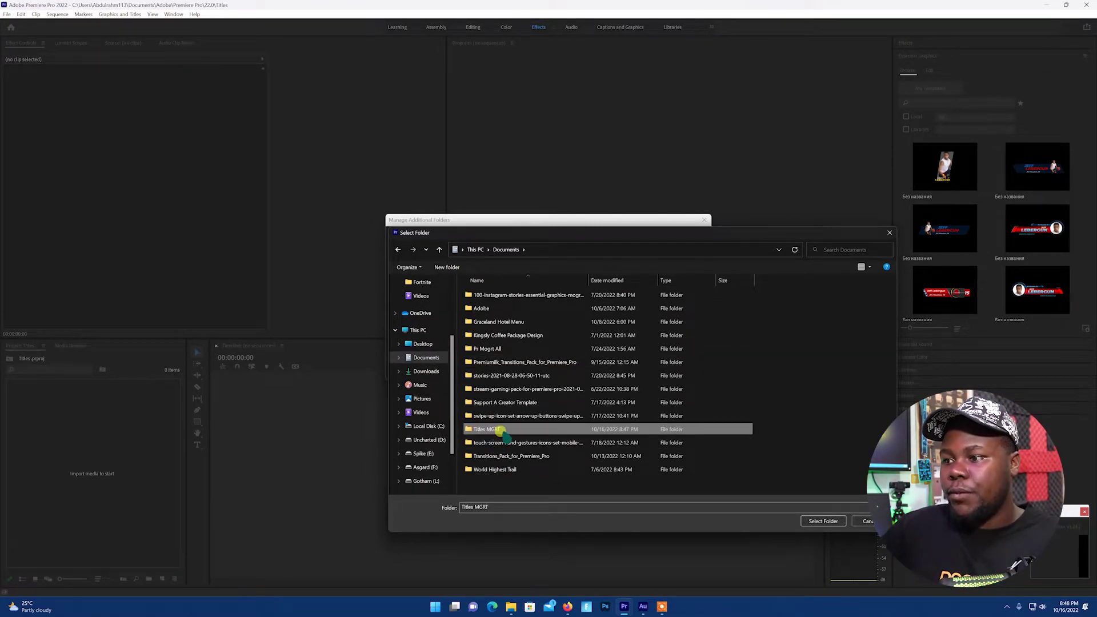
pyautogui.doubleClick(492, 435)
pyautogui.click(824, 521)
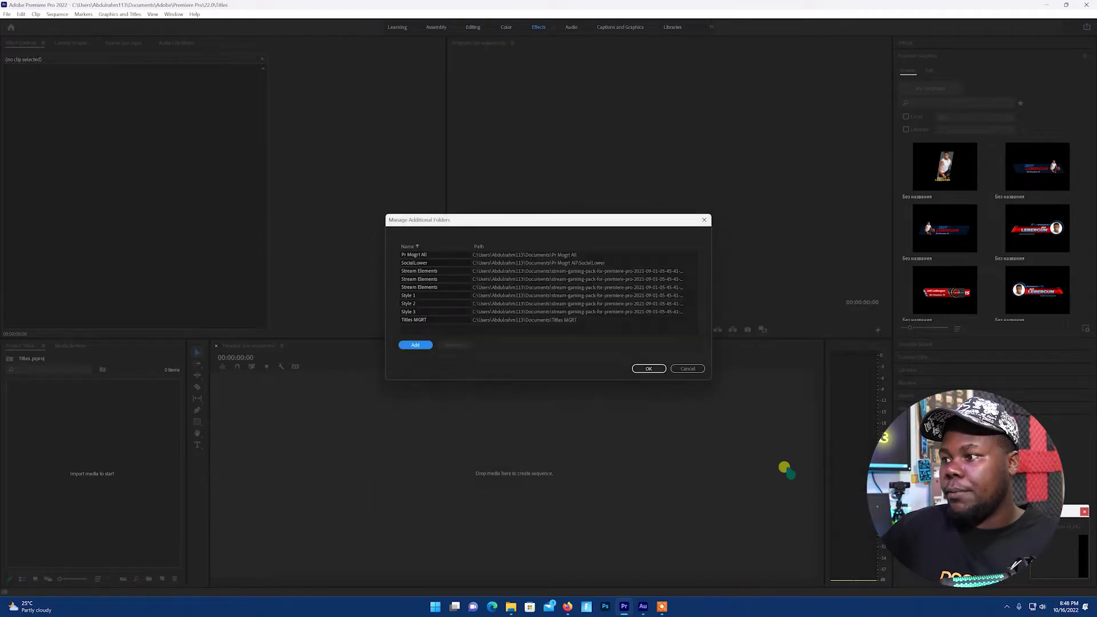
pyautogui.click(648, 368)
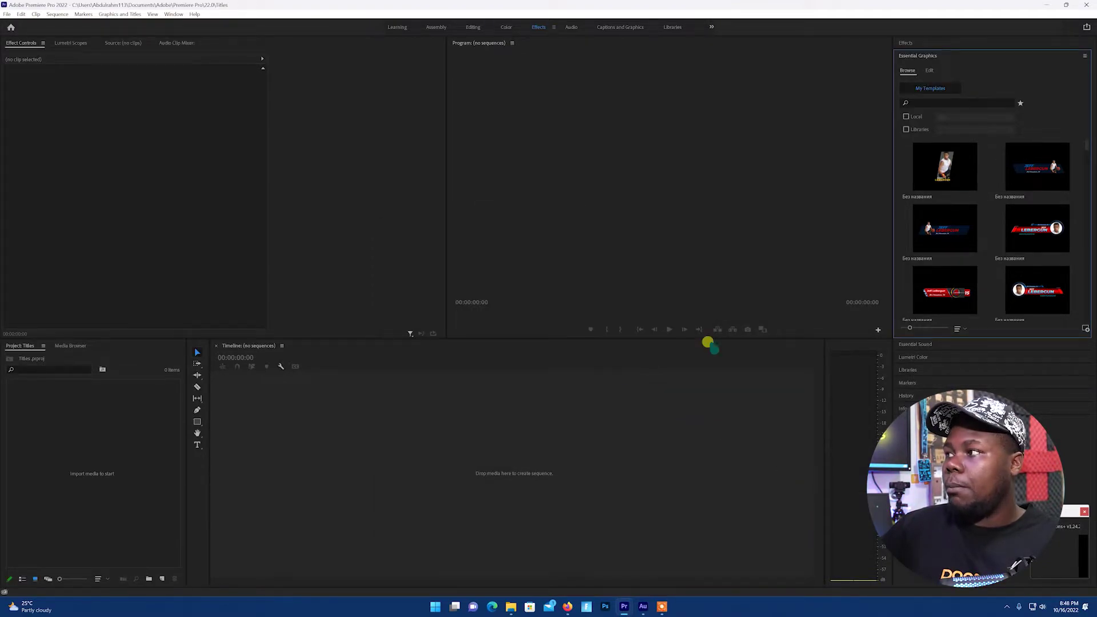
# Filter the Essential Graphics templates to the local "Titles MGRT" folder
pyautogui.click(967, 102)
pyautogui.click(908, 116)
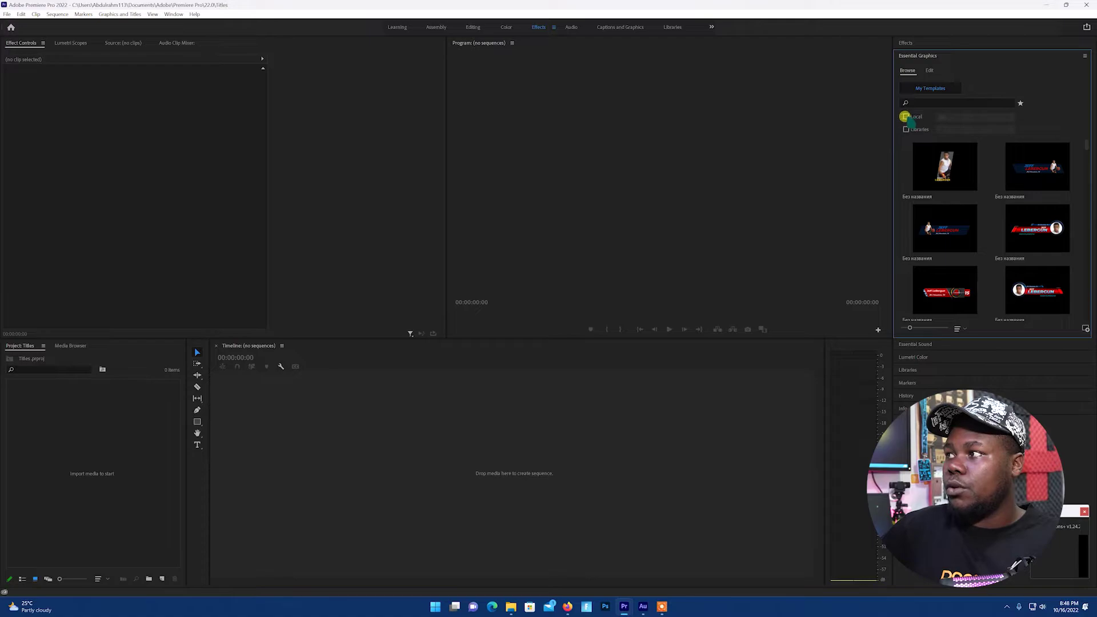
pyautogui.click(968, 117)
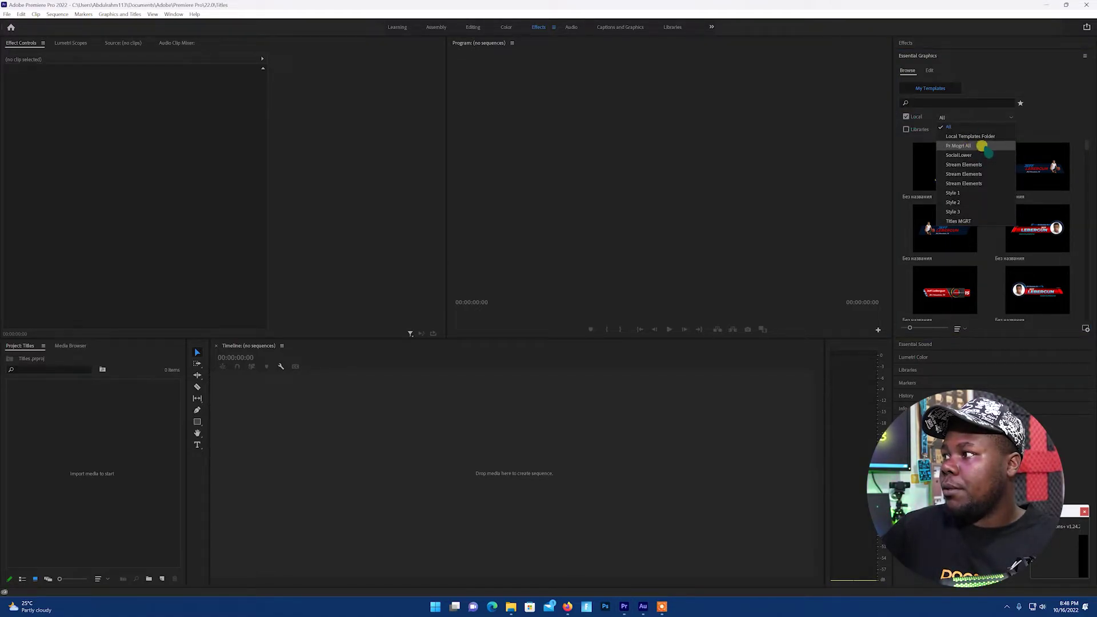
pyautogui.click(971, 221)
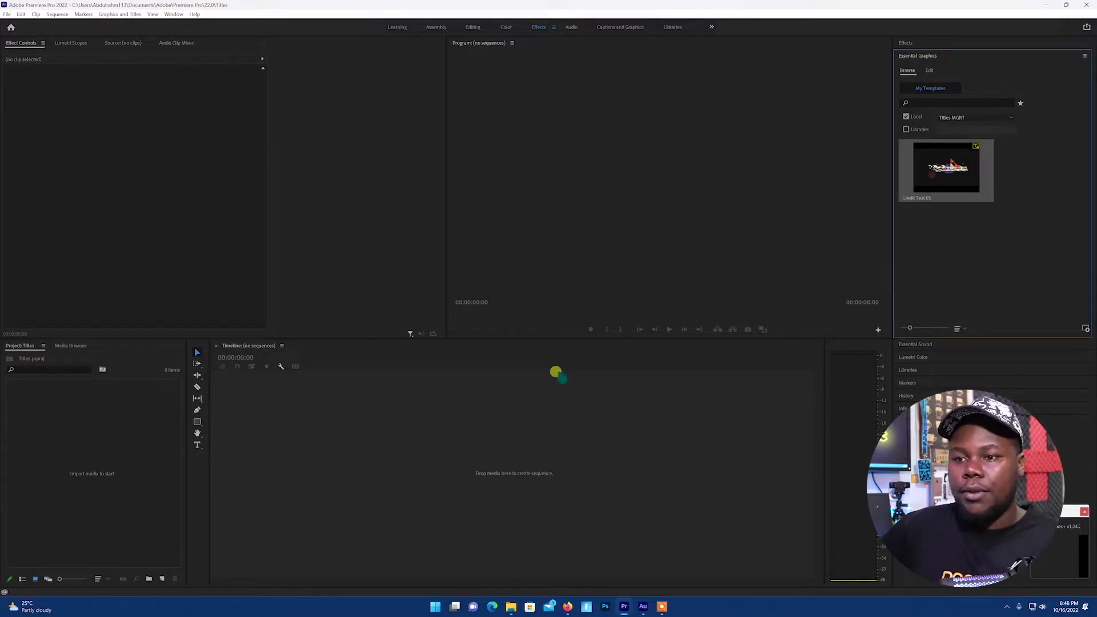
# In File Explorer, open the Broll folder inside Videos > DJI Mini 2 Worth to Have !
pyautogui.click(510, 608)
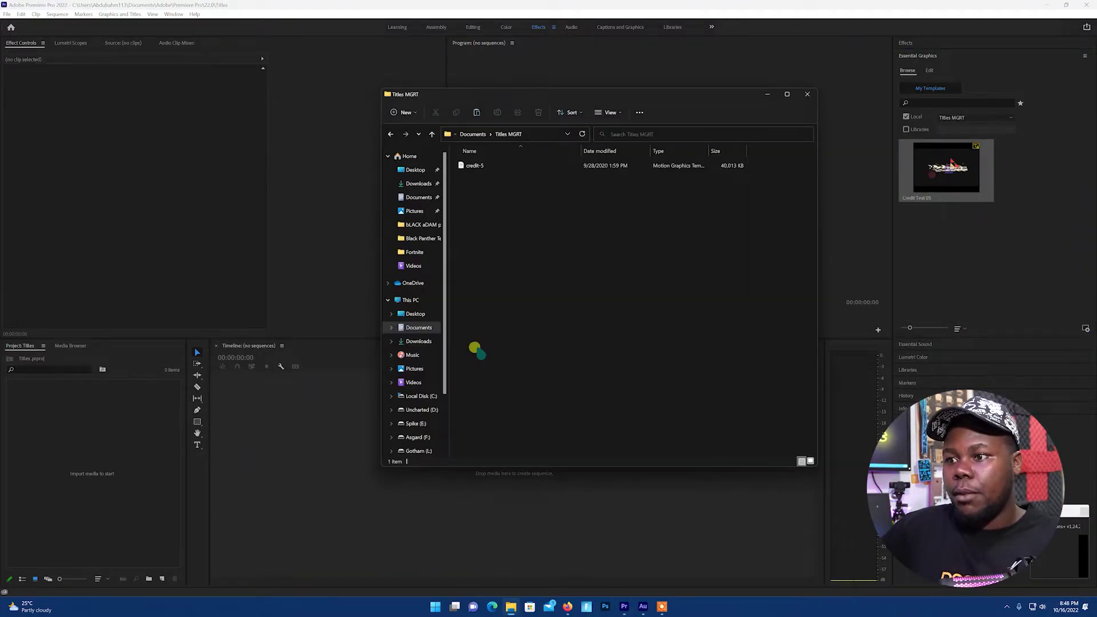
pyautogui.click(413, 384)
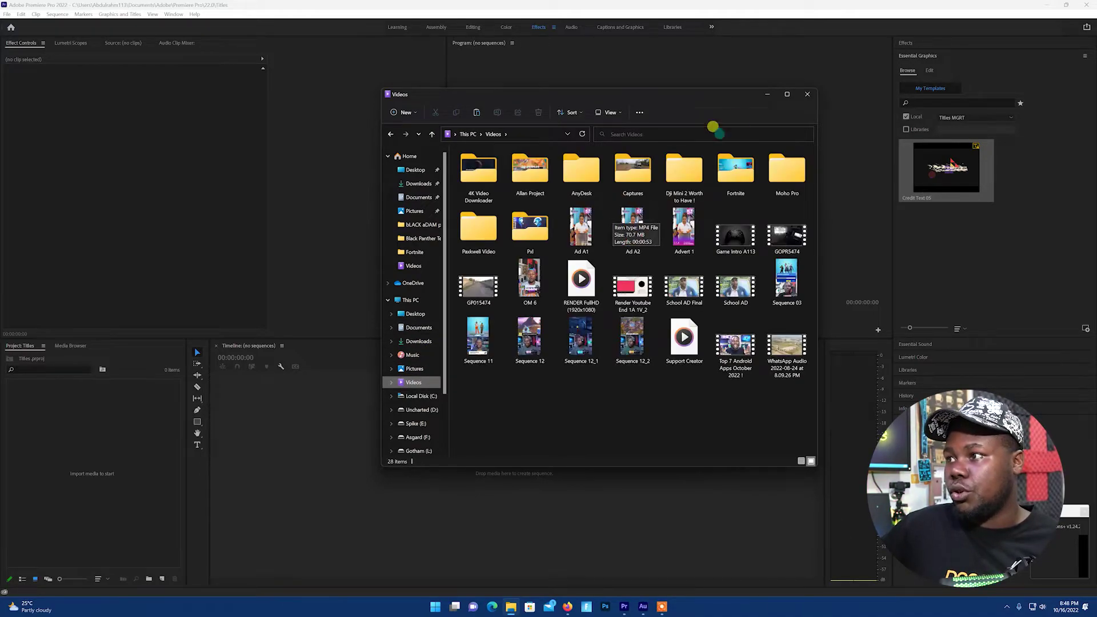
pyautogui.doubleClick(680, 169)
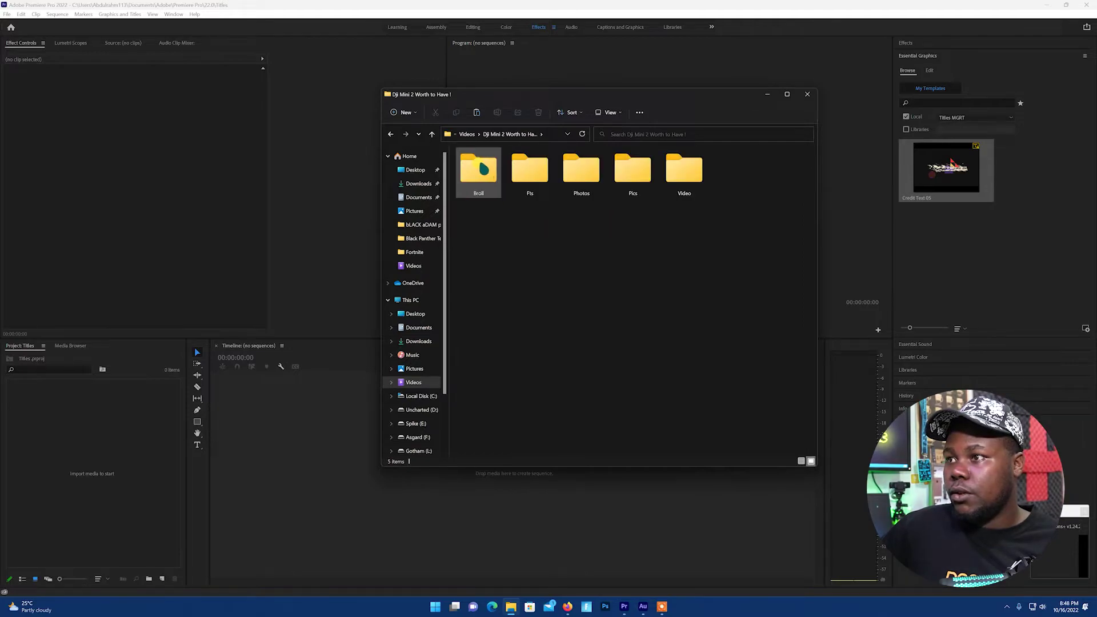
pyautogui.doubleClick(481, 168)
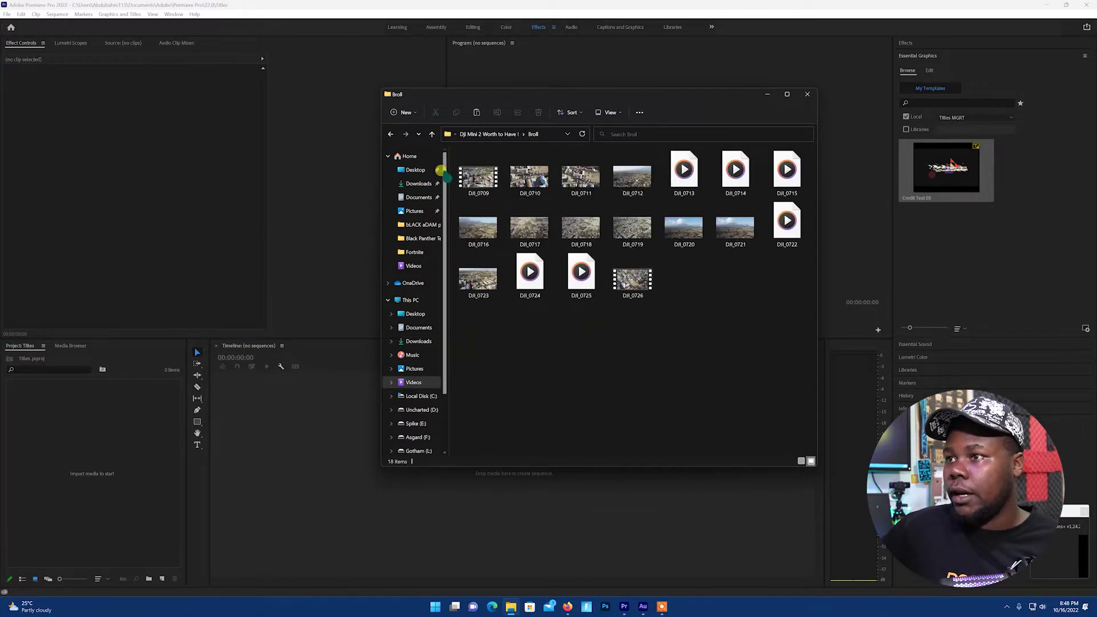
pyautogui.click(478, 178)
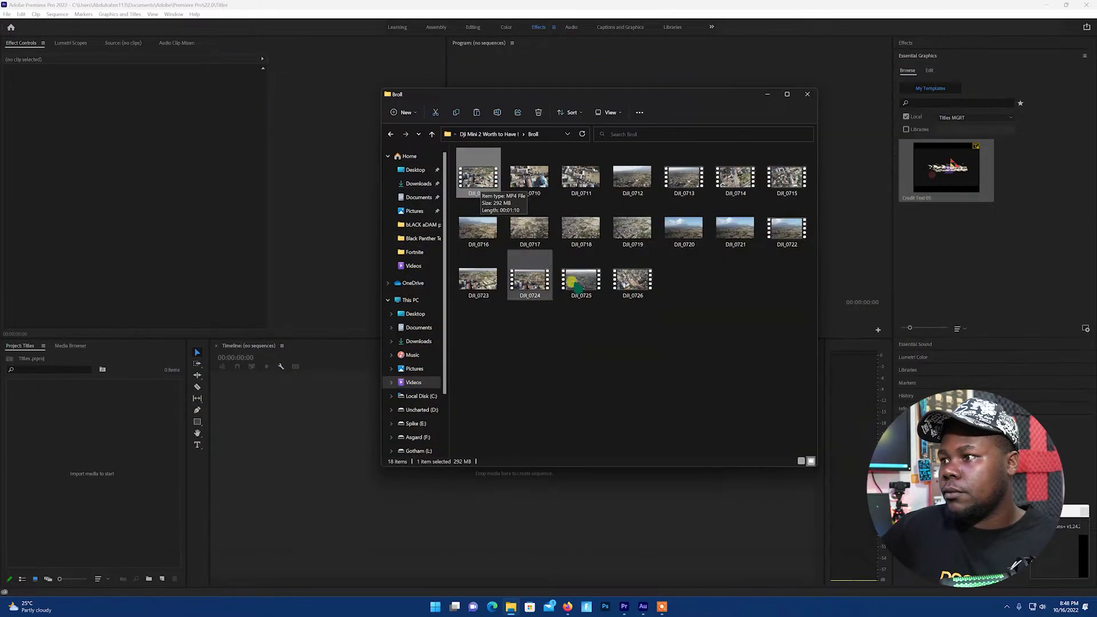
# Preview a drone clip from the Broll folder, close the preview, and import the DJI_0713 clip into the Titles project
pyautogui.doubleClick(786, 179)
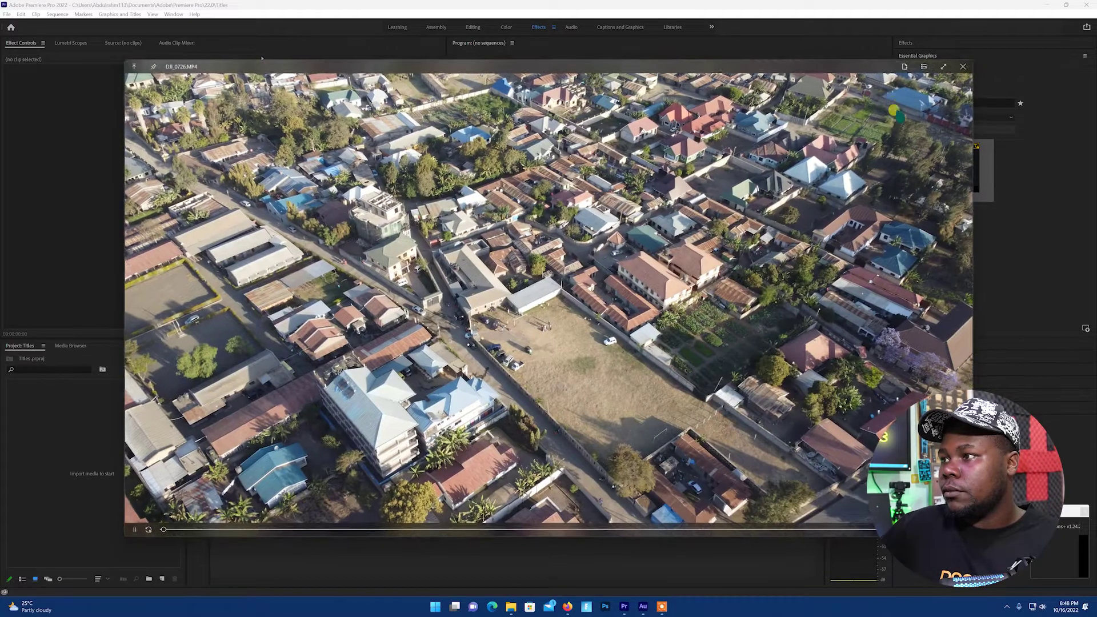
pyautogui.hotkey('alt', 'F4')
pyautogui.click(685, 182)
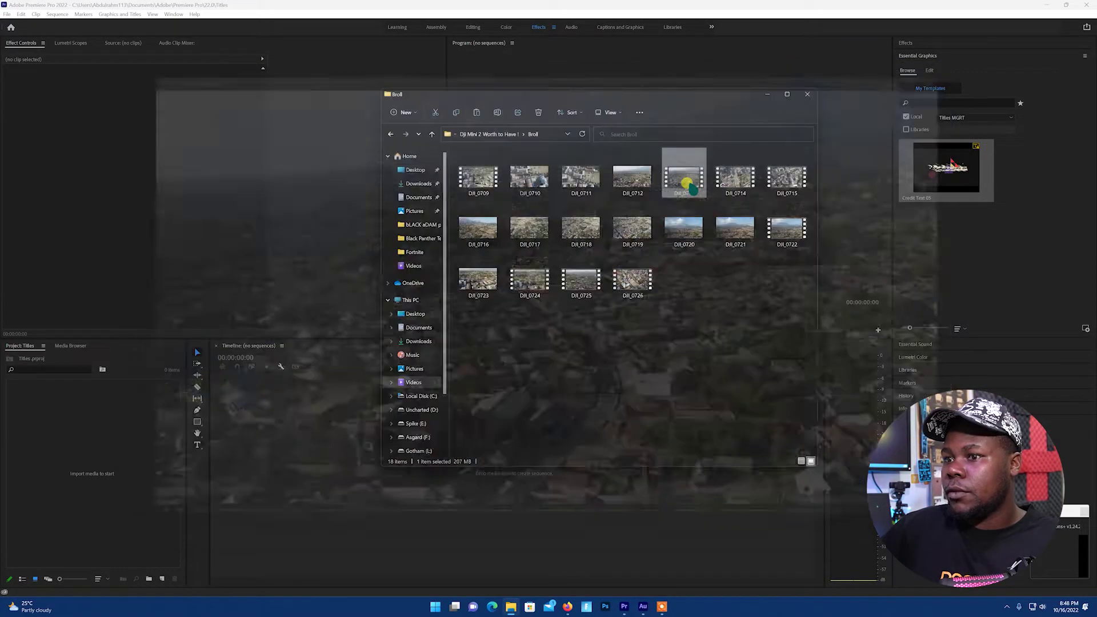
pyautogui.moveTo(686, 183); pyautogui.dragTo(118, 451)
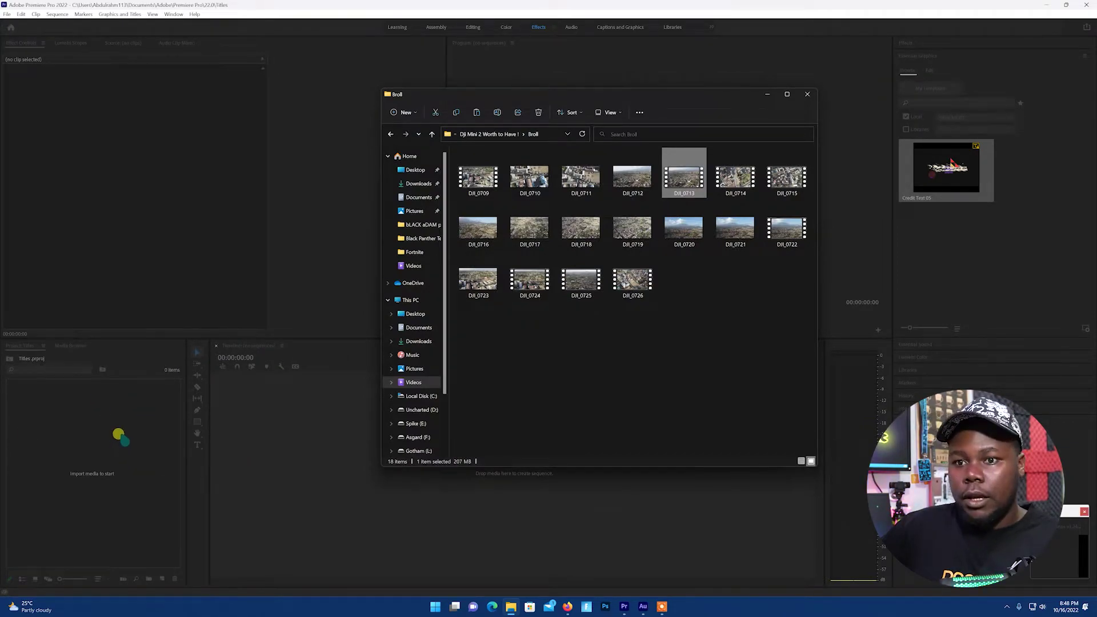
# Set an out point at 00:00:33:16 on the DJI_0713 source clip and create a sequence from it on the timeline
pyautogui.doubleClick(88, 428)
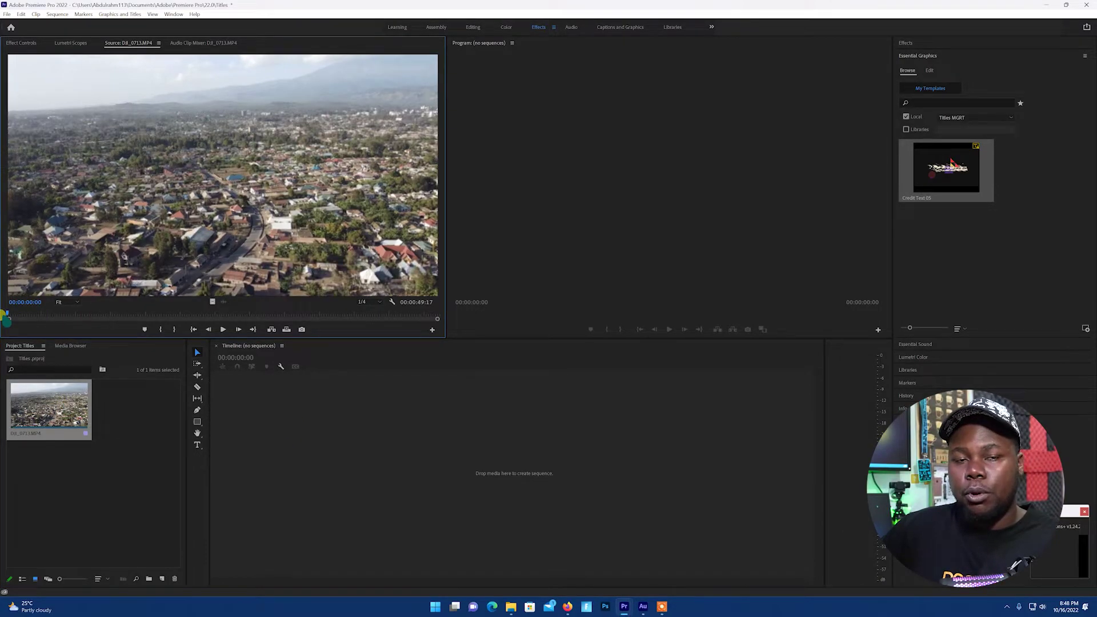
pyautogui.moveTo(6, 316); pyautogui.dragTo(298, 308)
pyautogui.press('o')
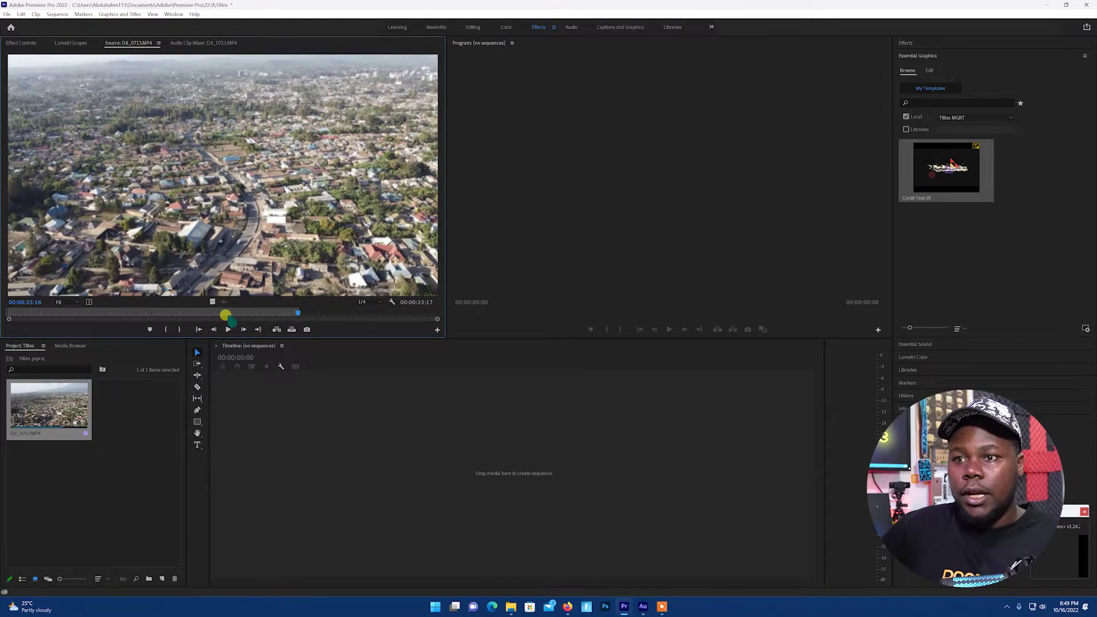
pyautogui.moveTo(273, 462); pyautogui.dragTo(272, 458)
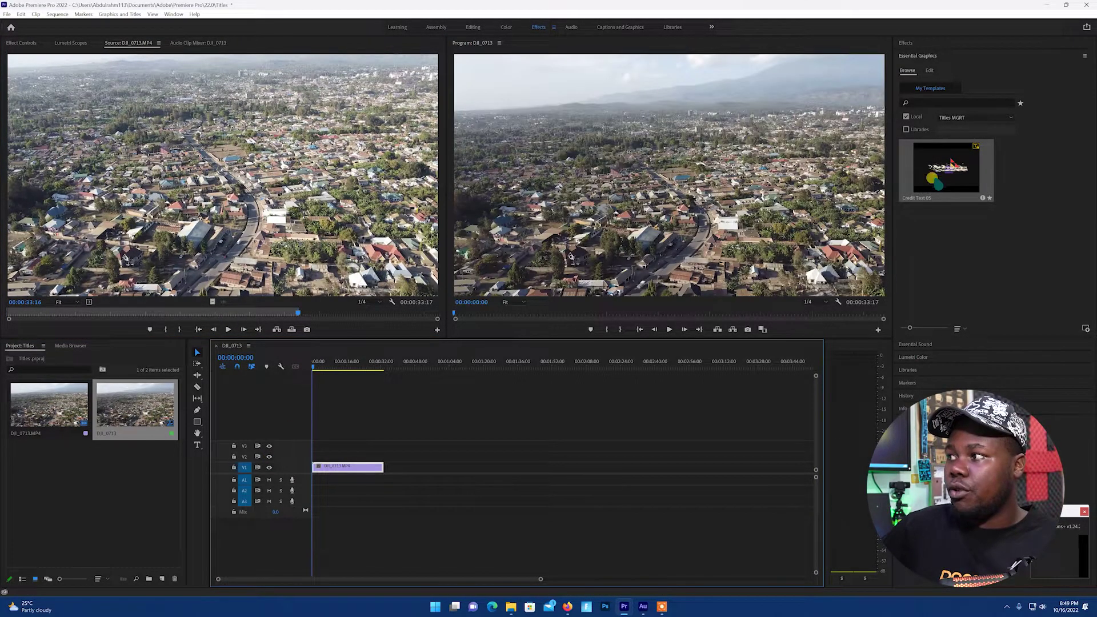
# Add the Credit Text 05 template at the sequence start, dismiss the font warning, and place it on V1 directly before the DJI_0713 clip
pyautogui.moveTo(946, 170); pyautogui.dragTo(308, 459)
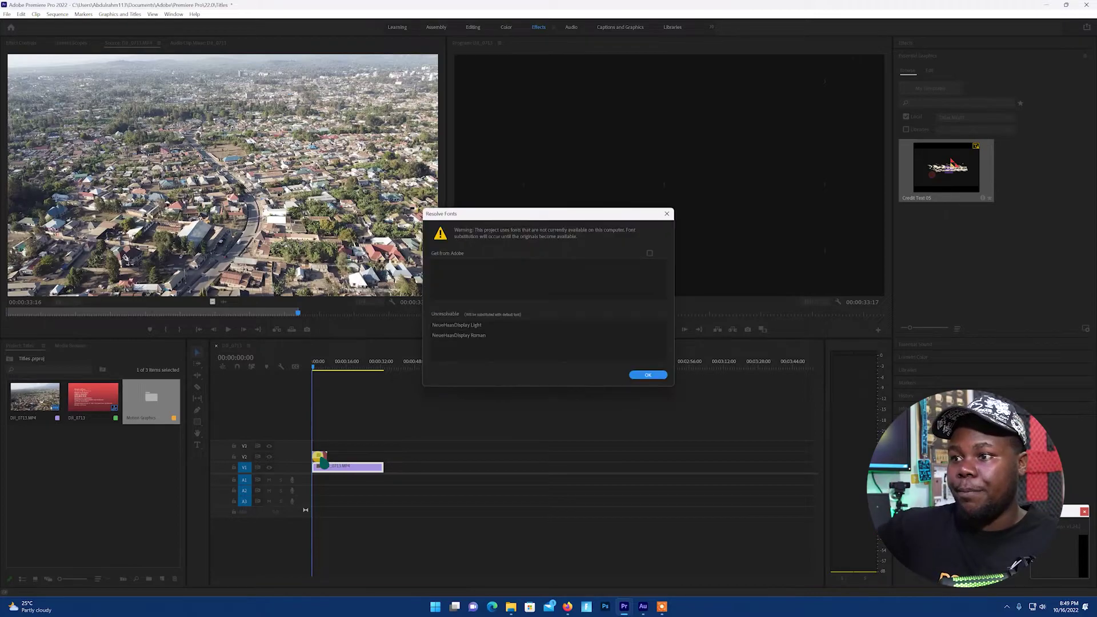
pyautogui.click(648, 375)
pyautogui.moveTo(357, 472); pyautogui.dragTo(371, 472)
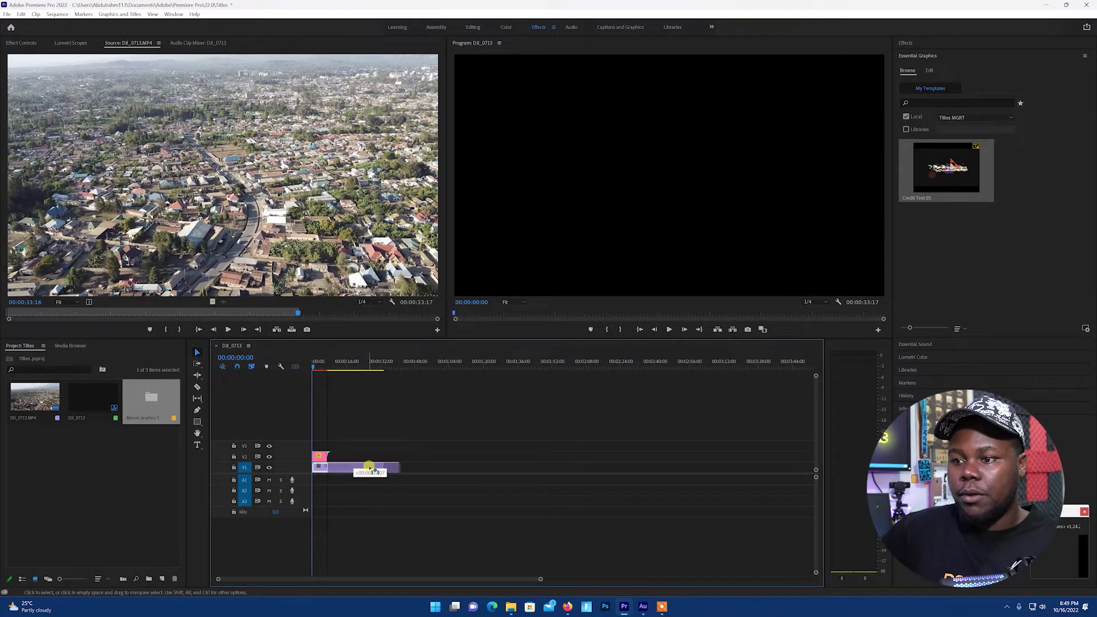
pyautogui.click(319, 456)
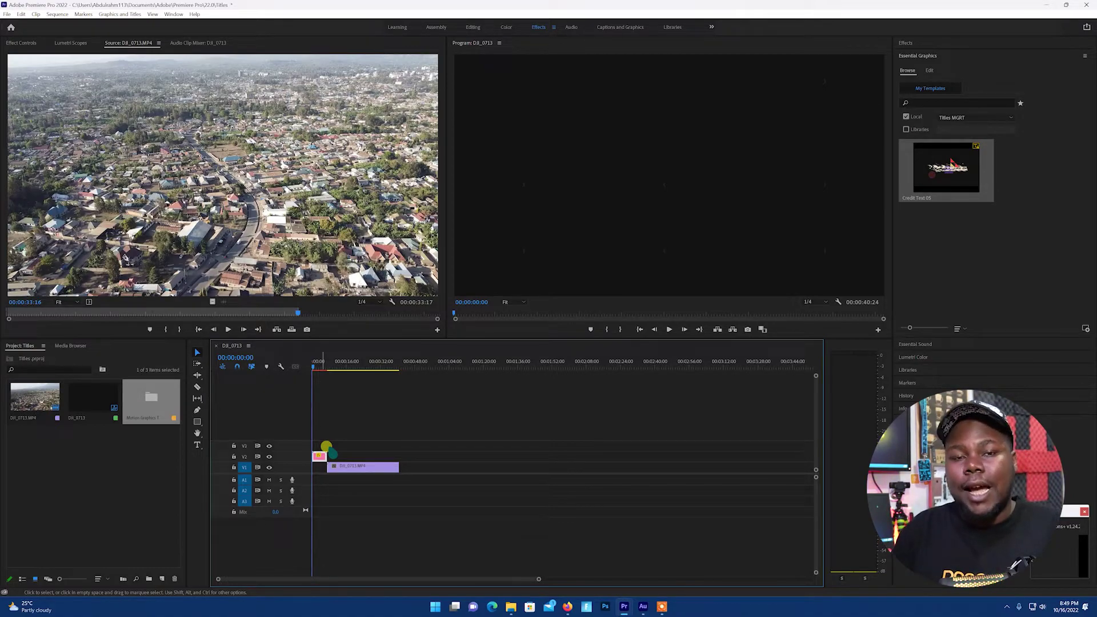
pyautogui.moveTo(326, 446); pyautogui.dragTo(360, 458)
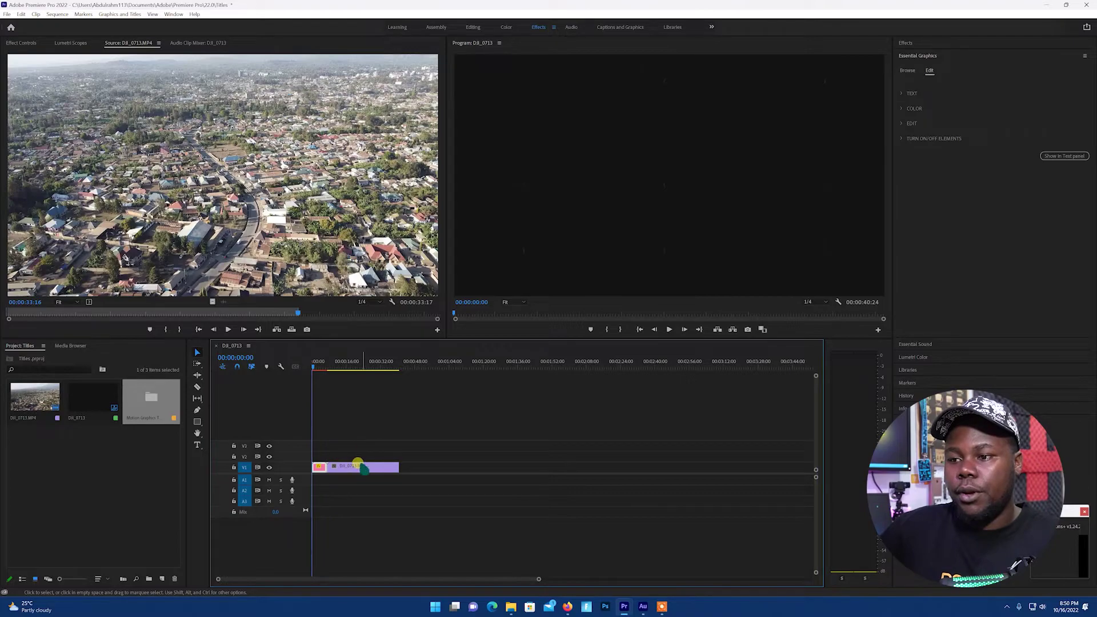
# Scrub through the title clip on the timeline to examine its animated text
pyautogui.press('=')
pyautogui.press('=')
pyautogui.press('=')
pyautogui.press('=')
pyautogui.press('=')
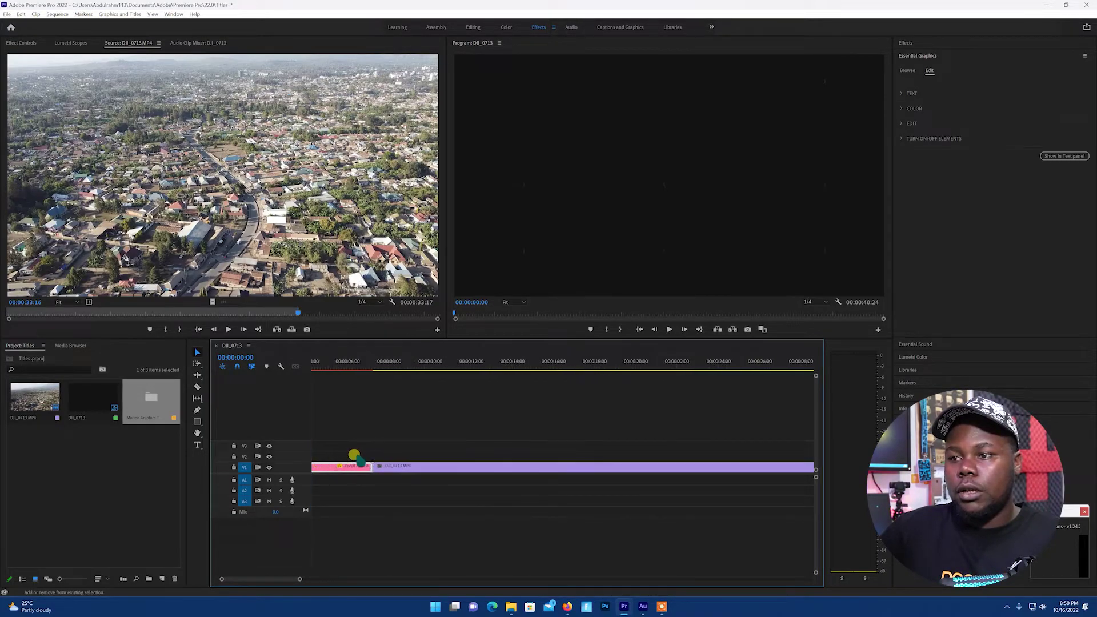
pyautogui.click(336, 367)
pyautogui.moveTo(337, 367); pyautogui.dragTo(366, 367)
# Expand the title's text properties and set Part 01 Text 01 to "The Drone Cinematic"
pyautogui.click(419, 465)
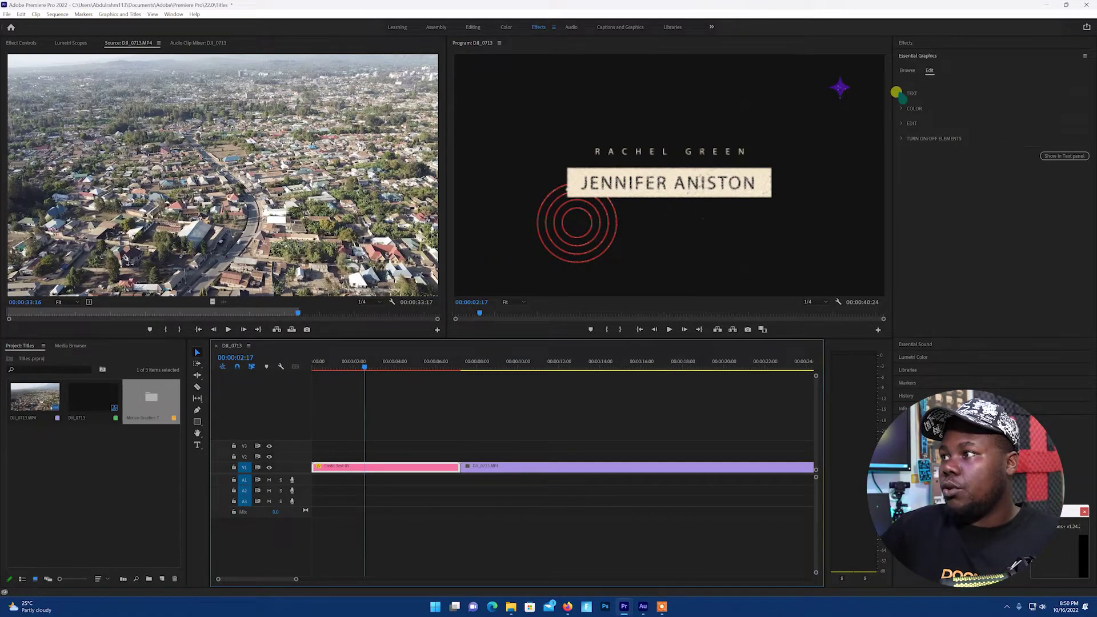
pyautogui.click(896, 92)
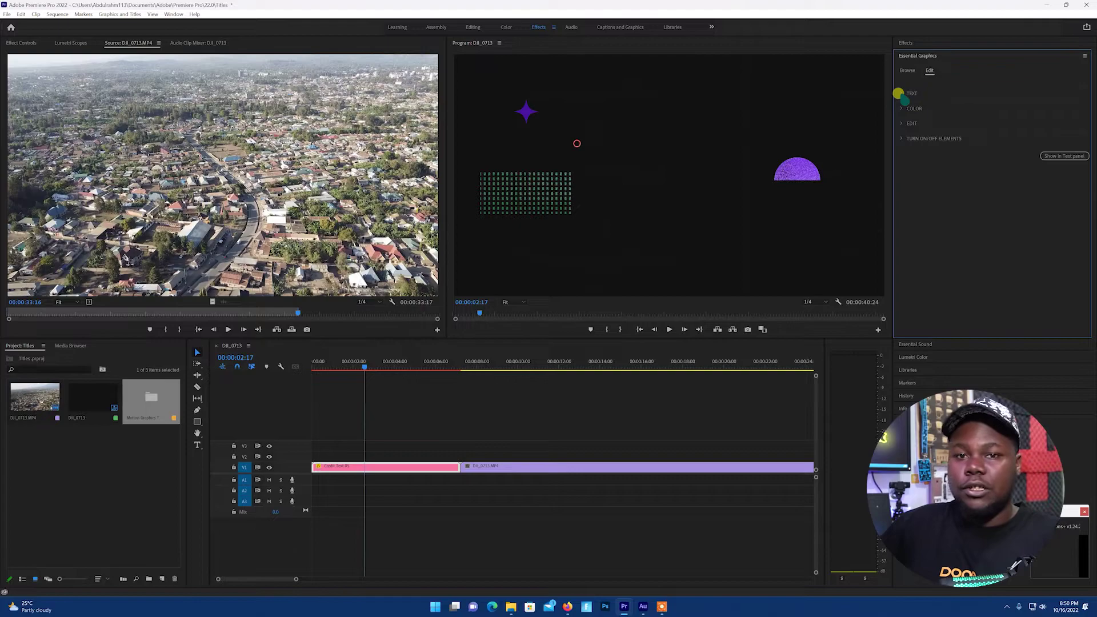
pyautogui.click(899, 93)
pyautogui.click(935, 115)
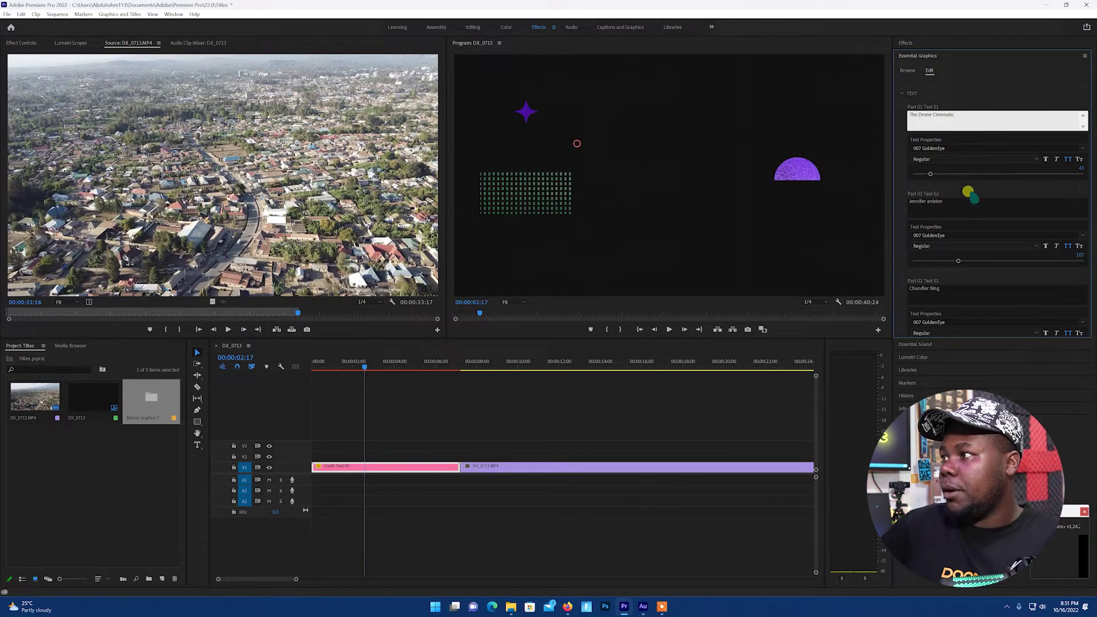
# Play the sequence from the start to check where the first two title text lines appear
pyautogui.click(961, 207)
pyautogui.click(962, 203)
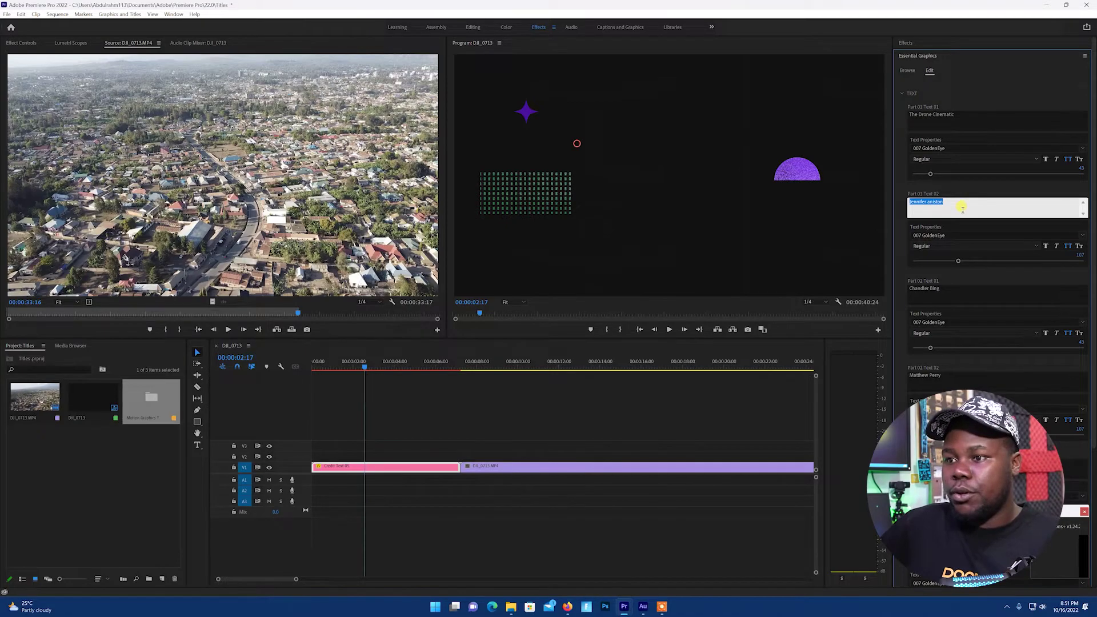
pyautogui.moveTo(355, 367); pyautogui.dragTo(304, 374)
pyautogui.press('space')
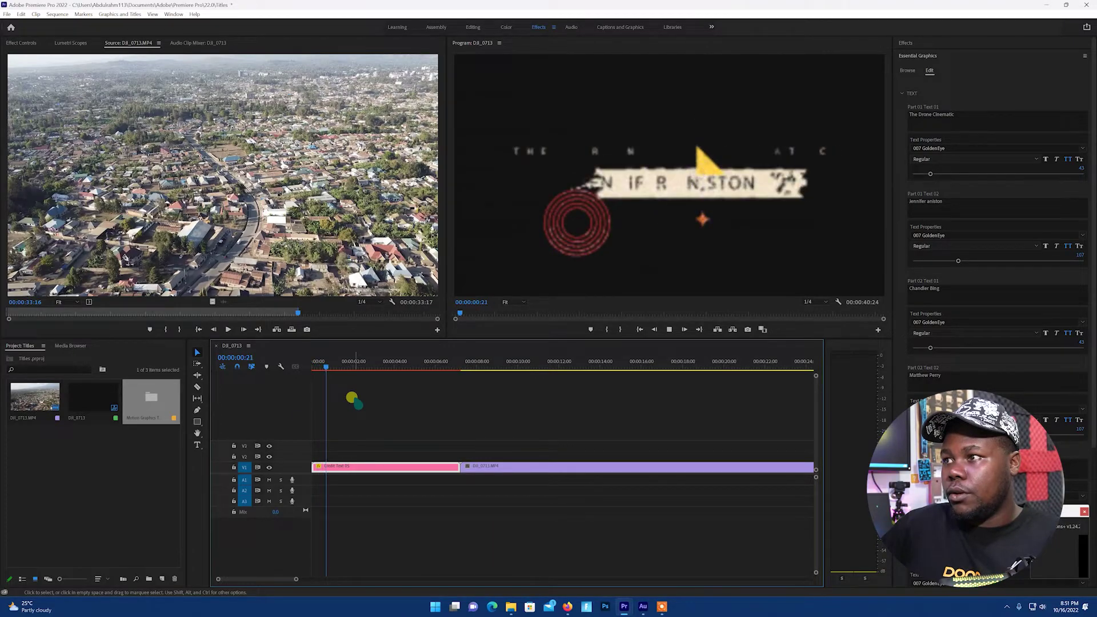
# Set the title's Part 01 Text 02 to "Arusha City"
pyautogui.click(957, 205)
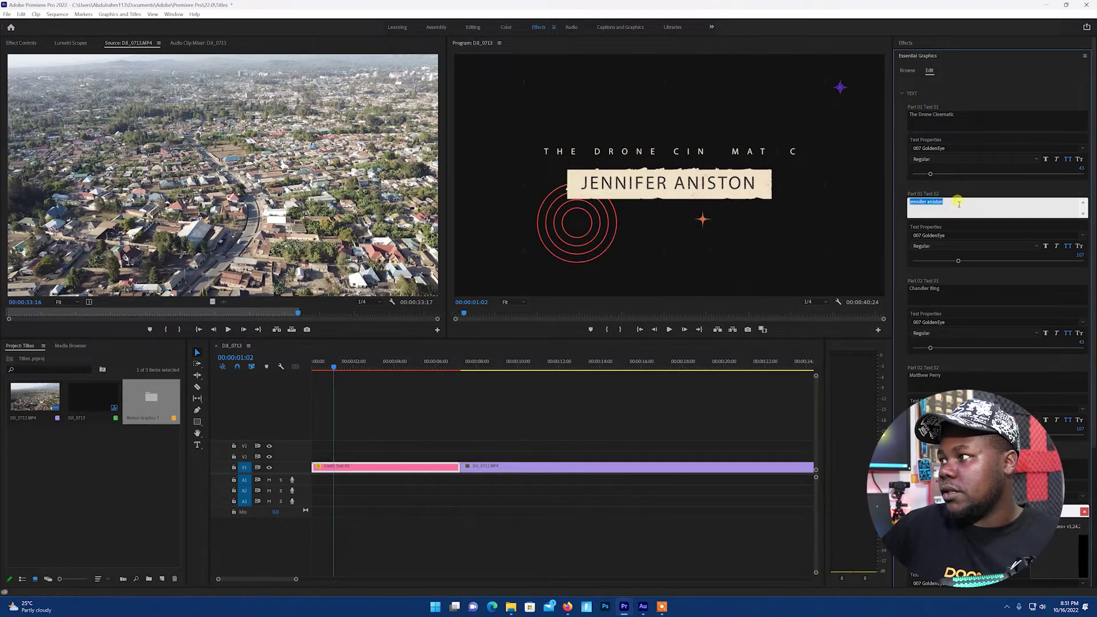
pyautogui.write('The Drone Cinematic')
pyautogui.hotkey('ctrl', 'a')
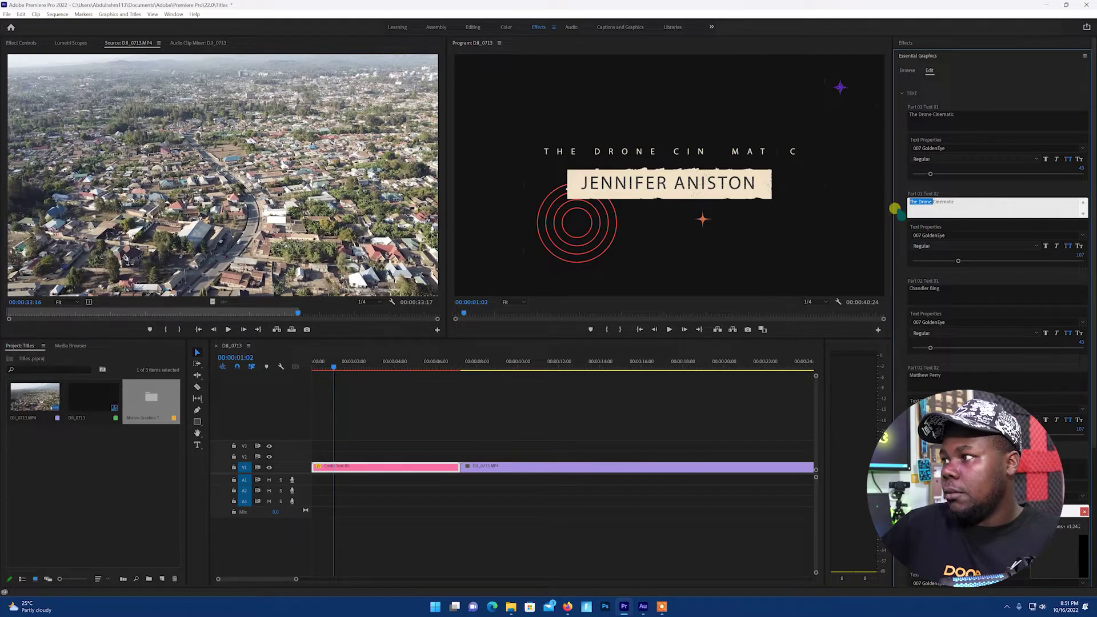
pyautogui.press('BackSpace')
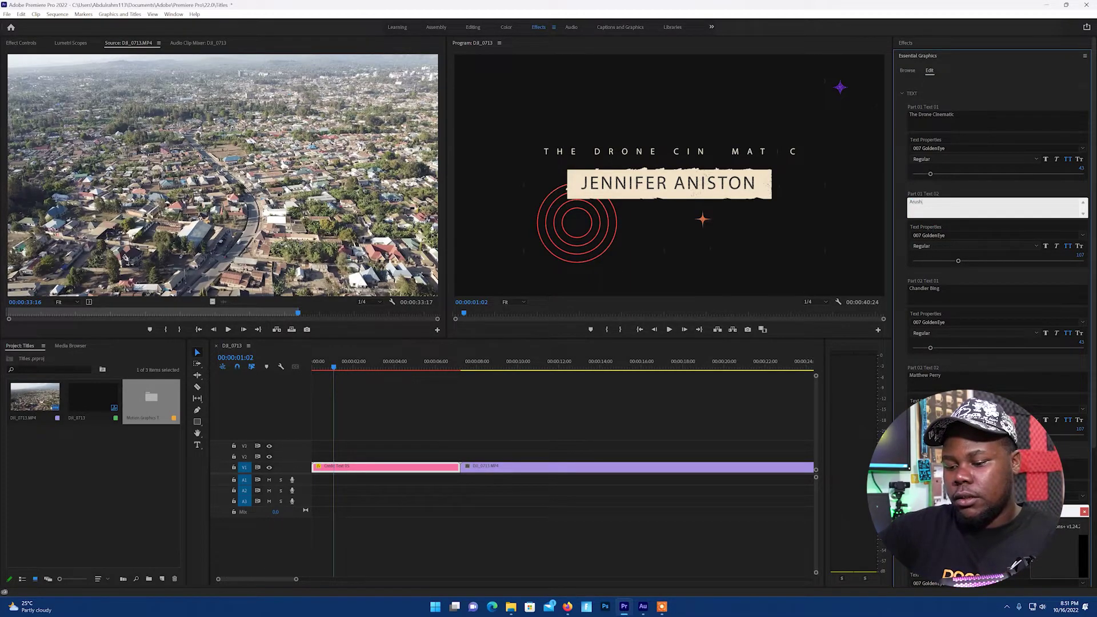
pyautogui.write('Arusha Cit')
pyautogui.hotkey('ctrl', 'a')
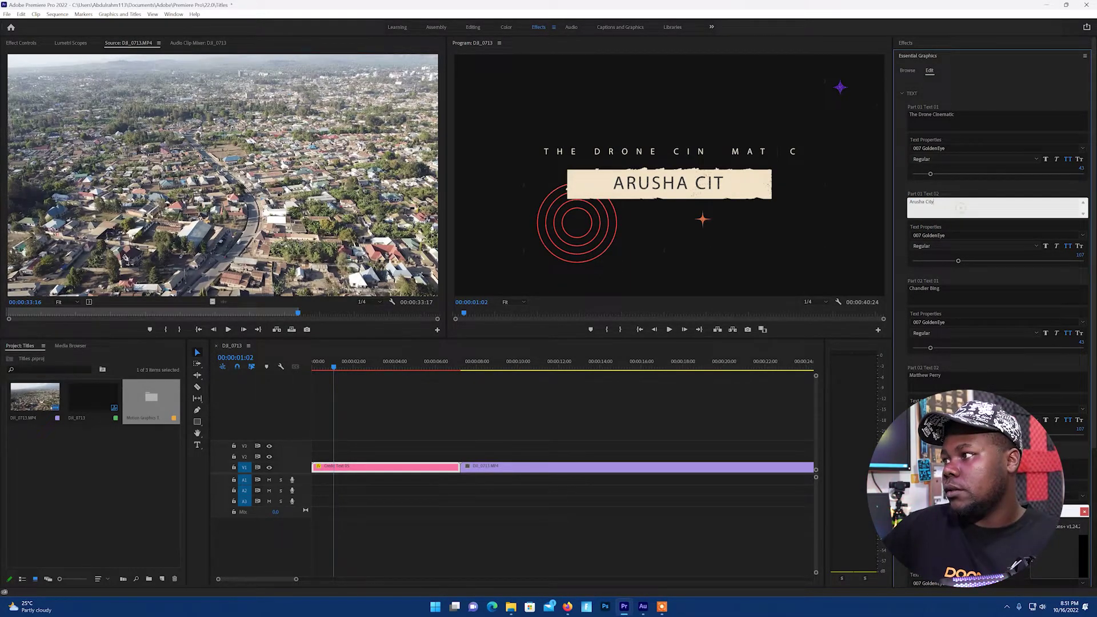
pyautogui.write('y')
pyautogui.click(960, 188)
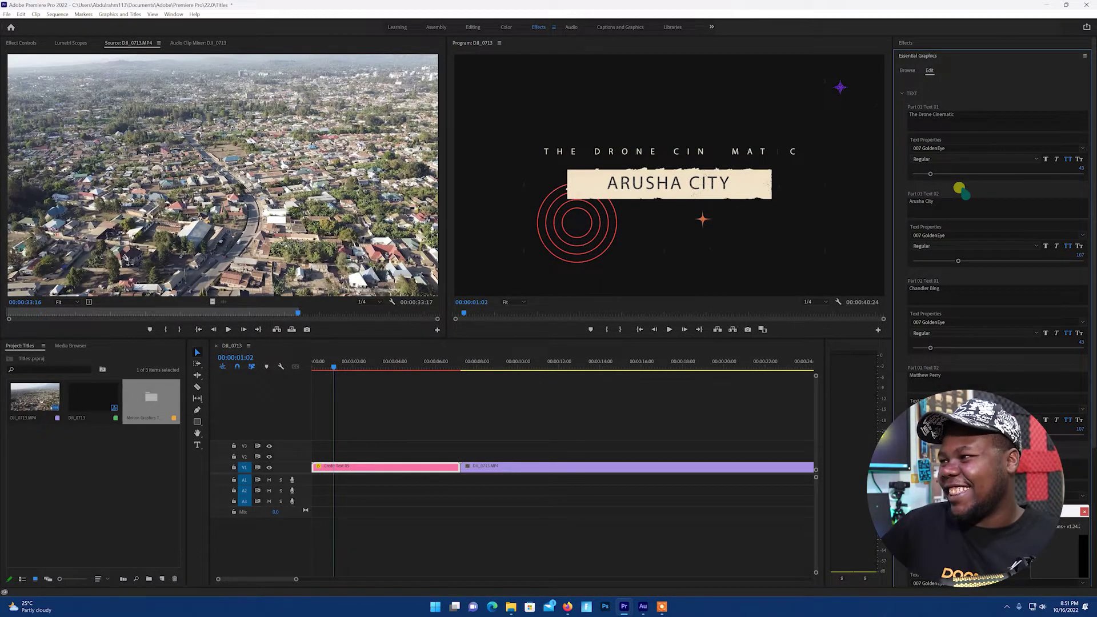
# Change the font of the "Arusha City" text to Bebas
pyautogui.click(955, 245)
pyautogui.click(957, 235)
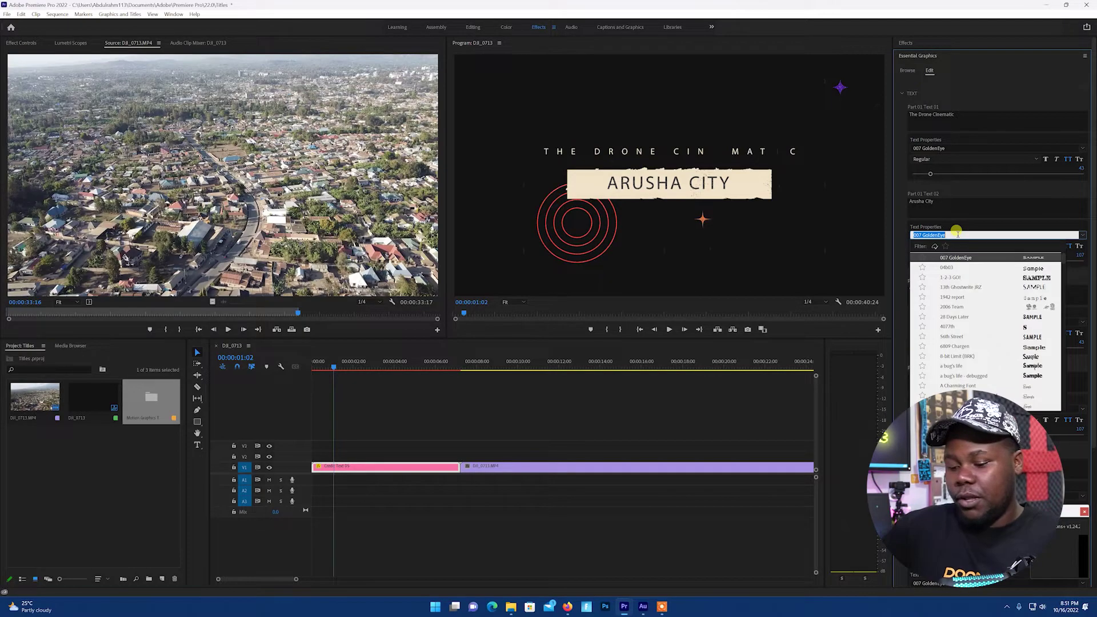
pyautogui.write('bebas')
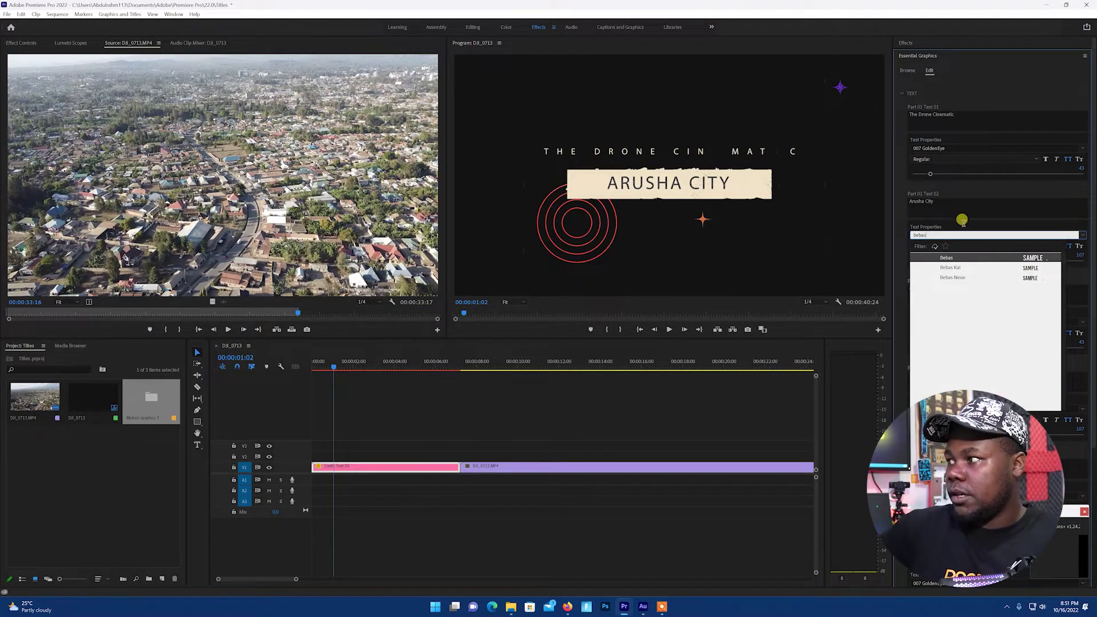
pyautogui.click(953, 258)
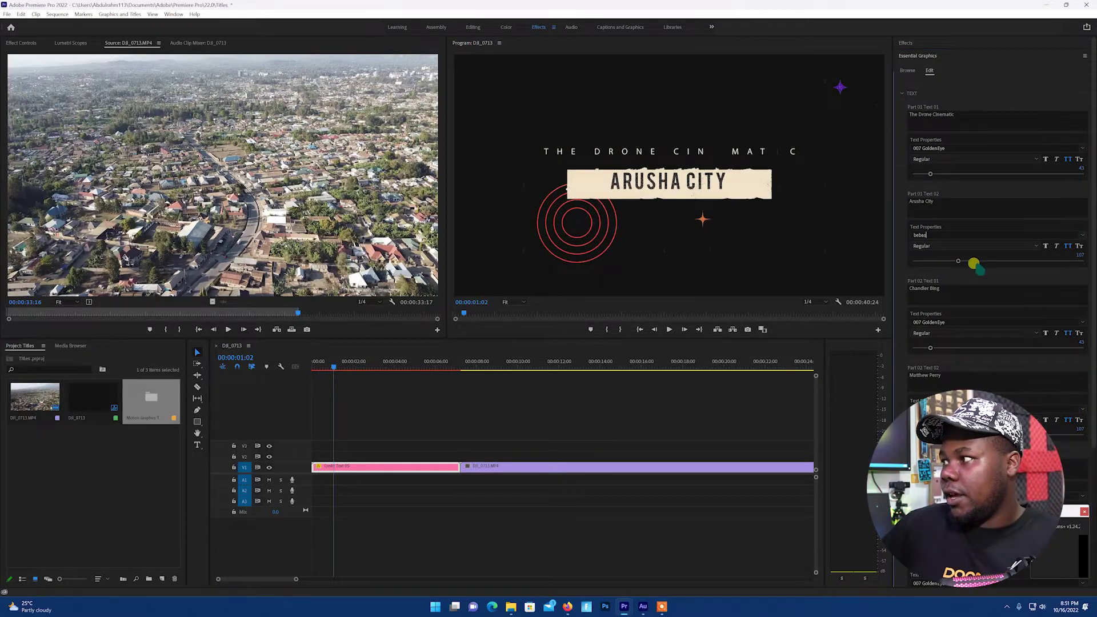
pyautogui.click(938, 288)
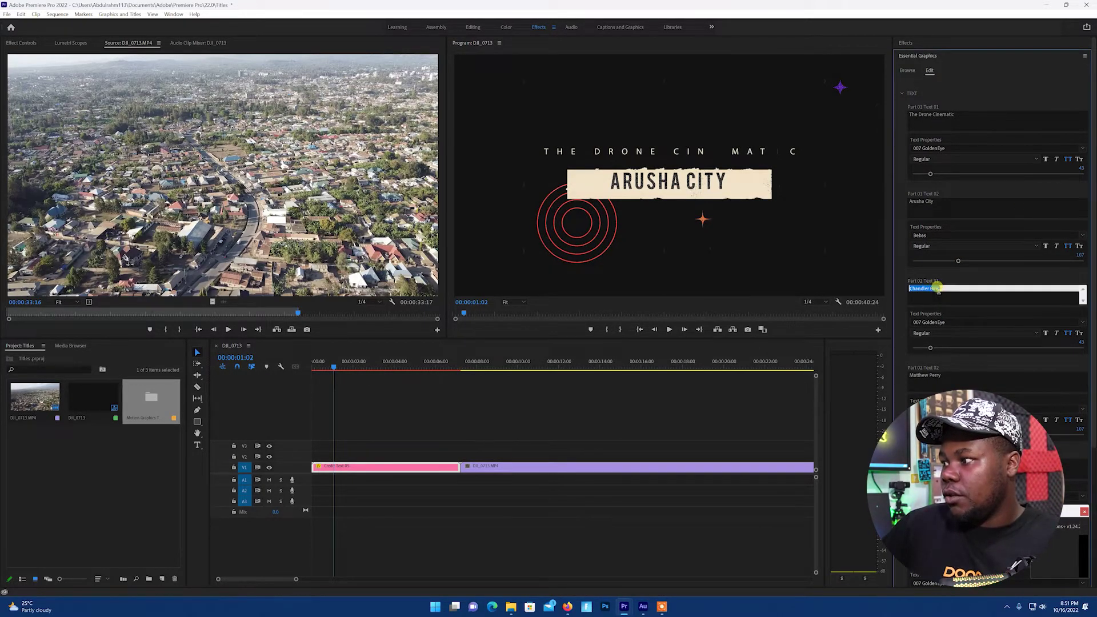
pyautogui.scroll(-1, 941, 348)
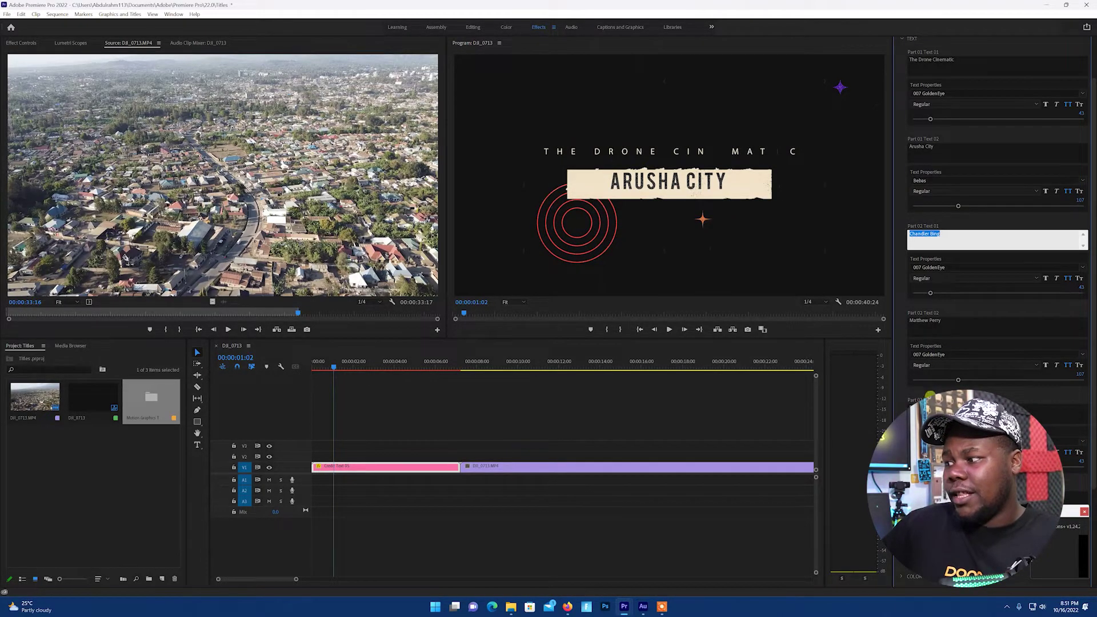
pyautogui.click(959, 228)
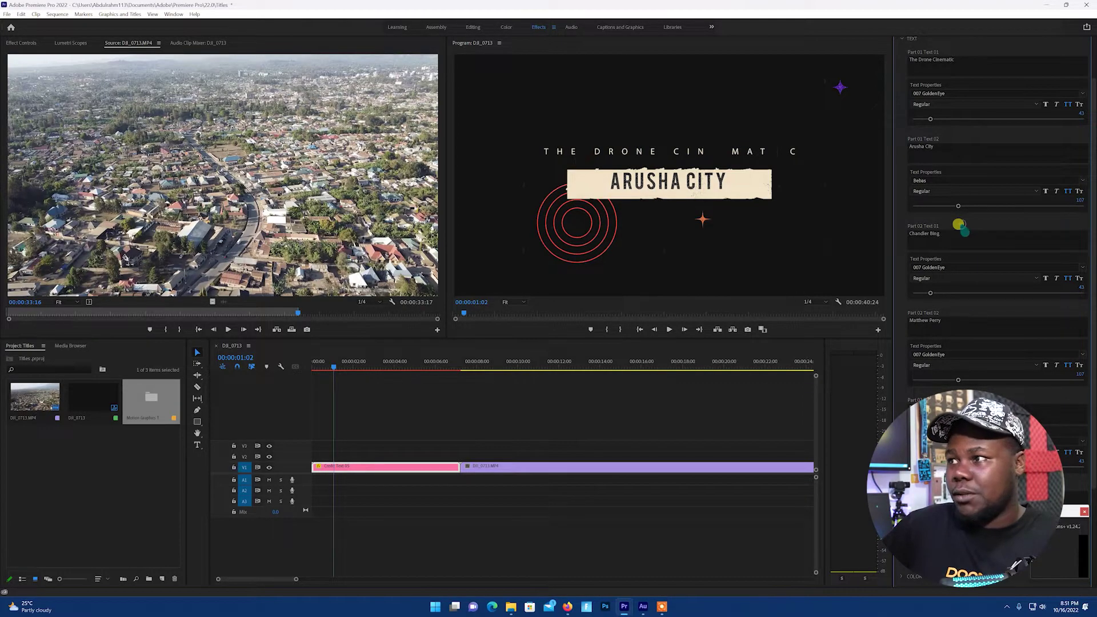
# Preview the edited title from the sequence start, switching the Program monitor's playback resolution to Full for a second playback
pyautogui.moveTo(323, 359); pyautogui.dragTo(309, 370)
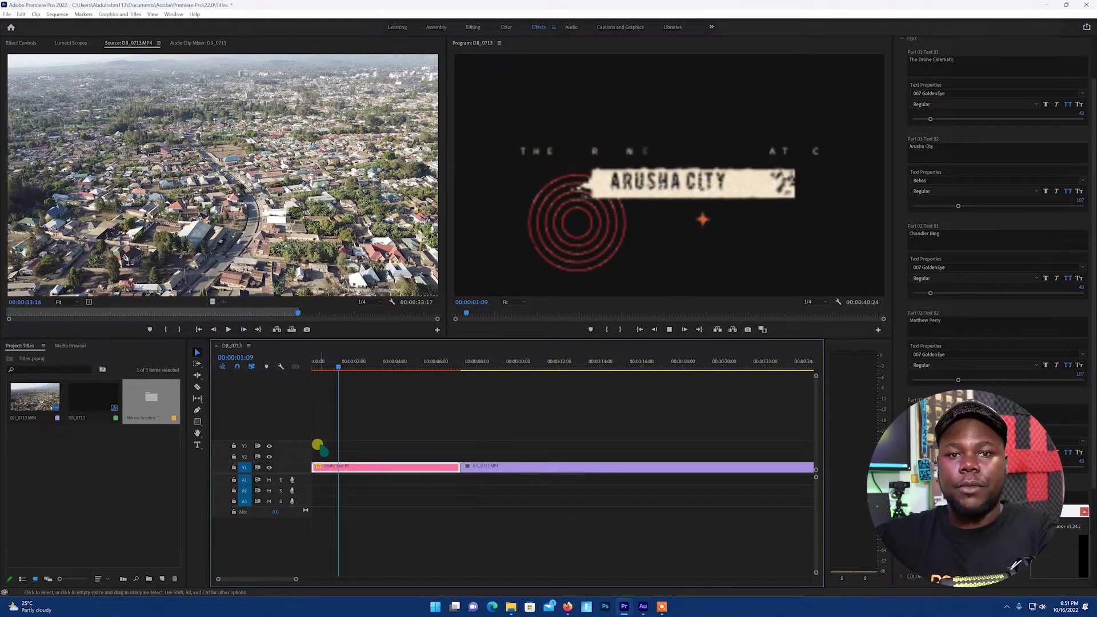
pyautogui.press('space')
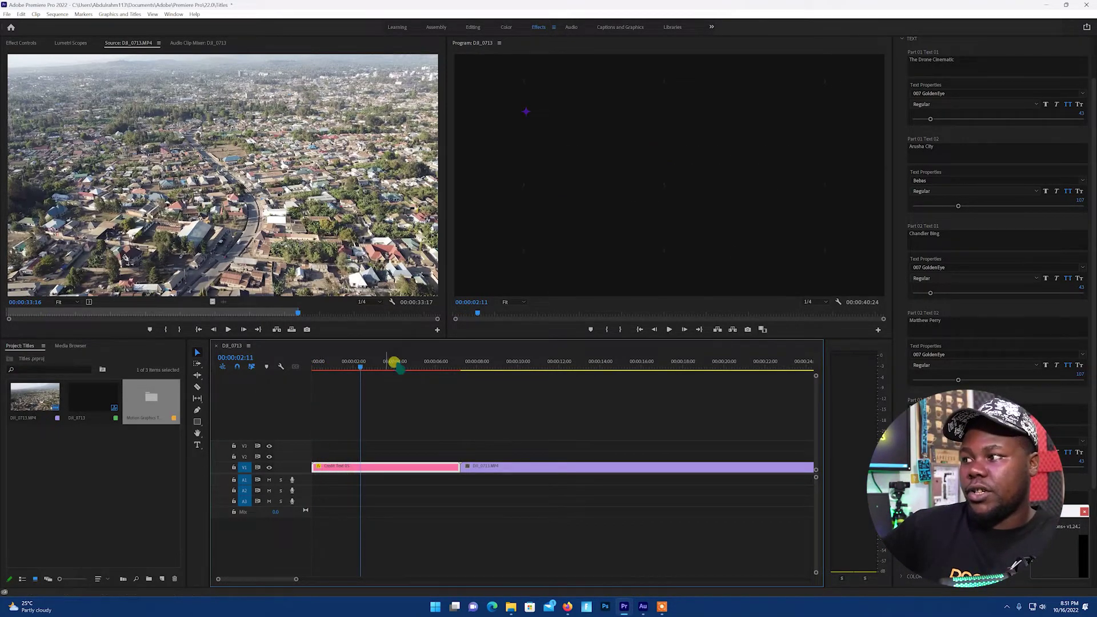
pyautogui.click(816, 305)
pyautogui.click(818, 310)
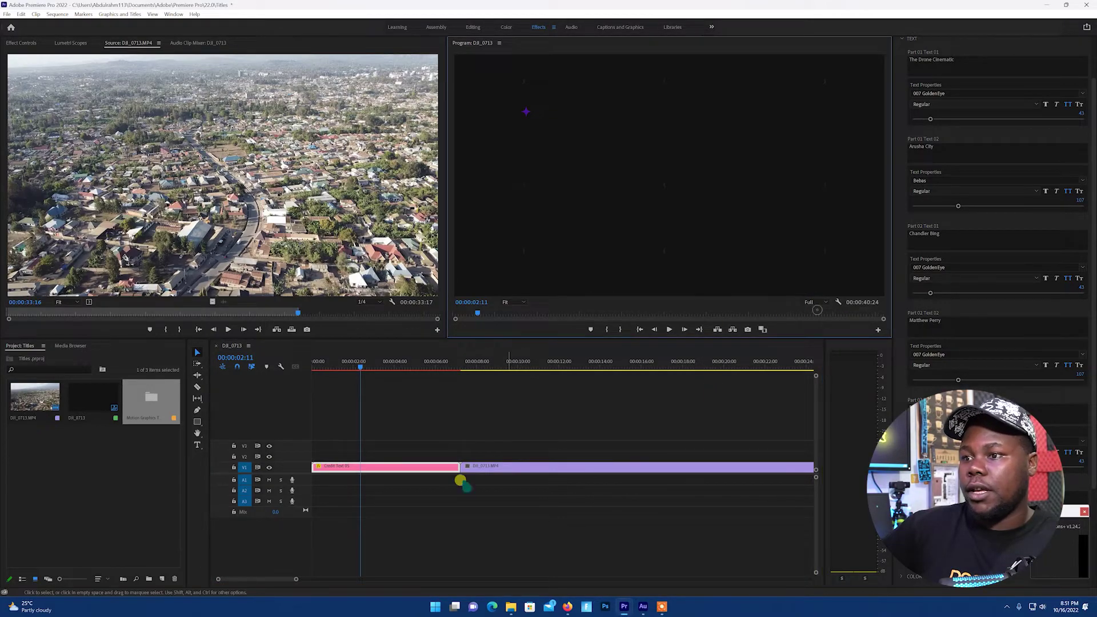
pyautogui.click(359, 369)
pyautogui.press('Home')
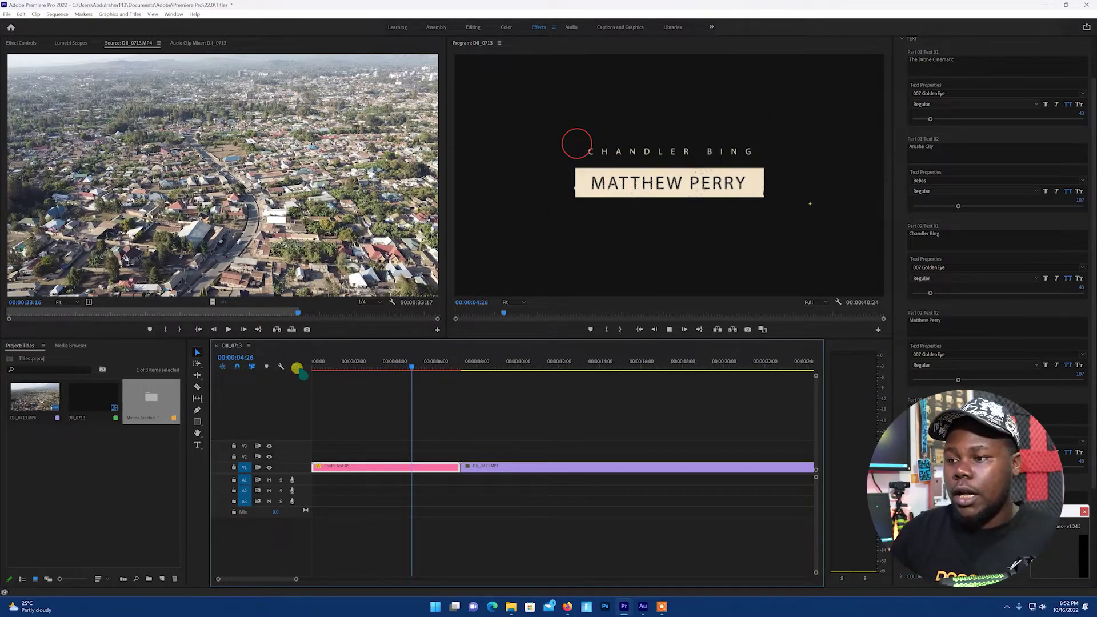
pyautogui.press('space')
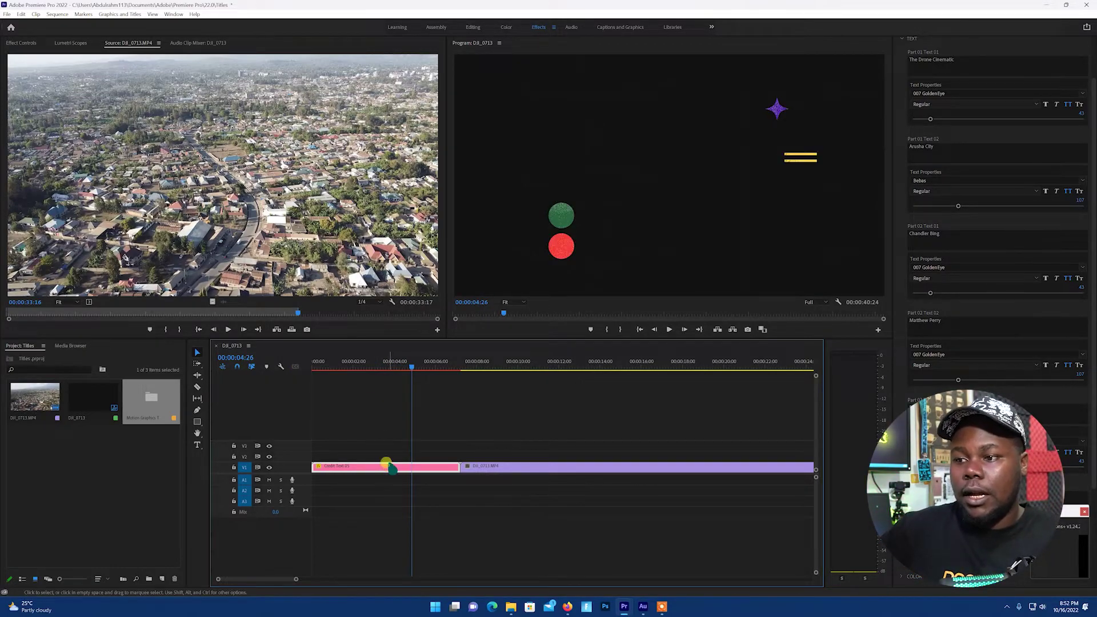
# Move the Credit Text 05 title up to V2, shift the DJI_0713 clip to the sequence start beneath it on V1, and select the title
pyautogui.moveTo(389, 466); pyautogui.dragTo(388, 456)
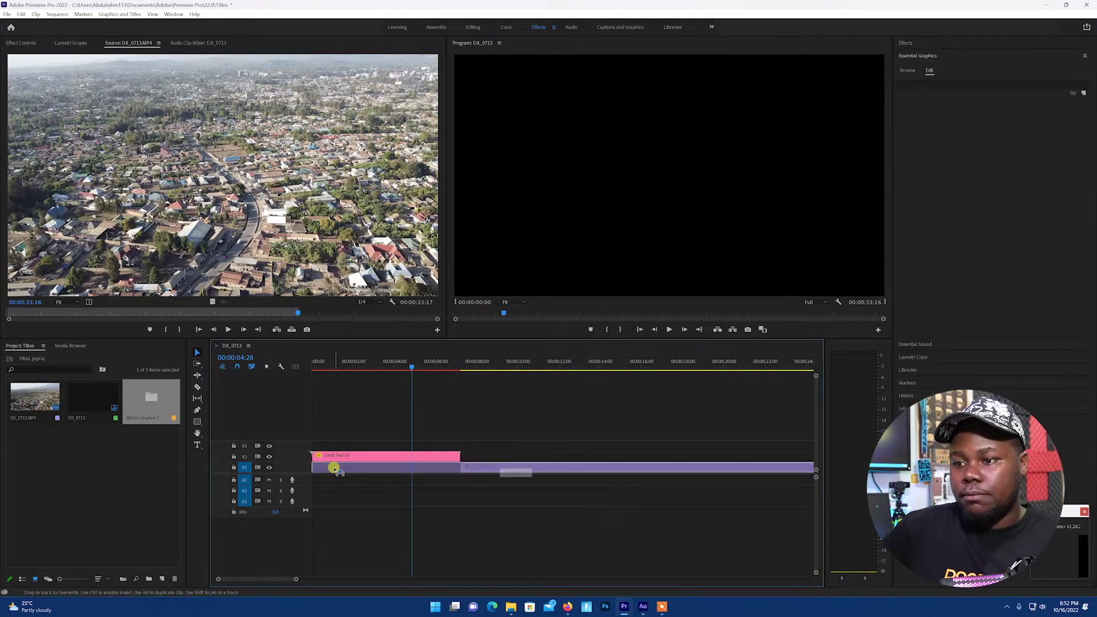
pyautogui.moveTo(333, 467); pyautogui.dragTo(345, 475)
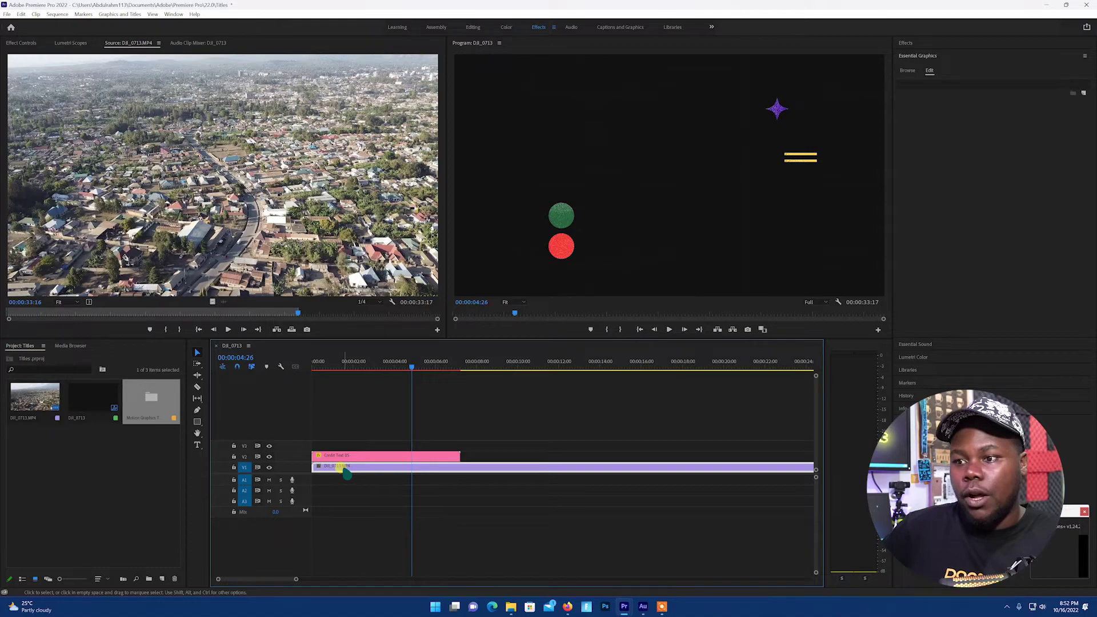
pyautogui.click(411, 461)
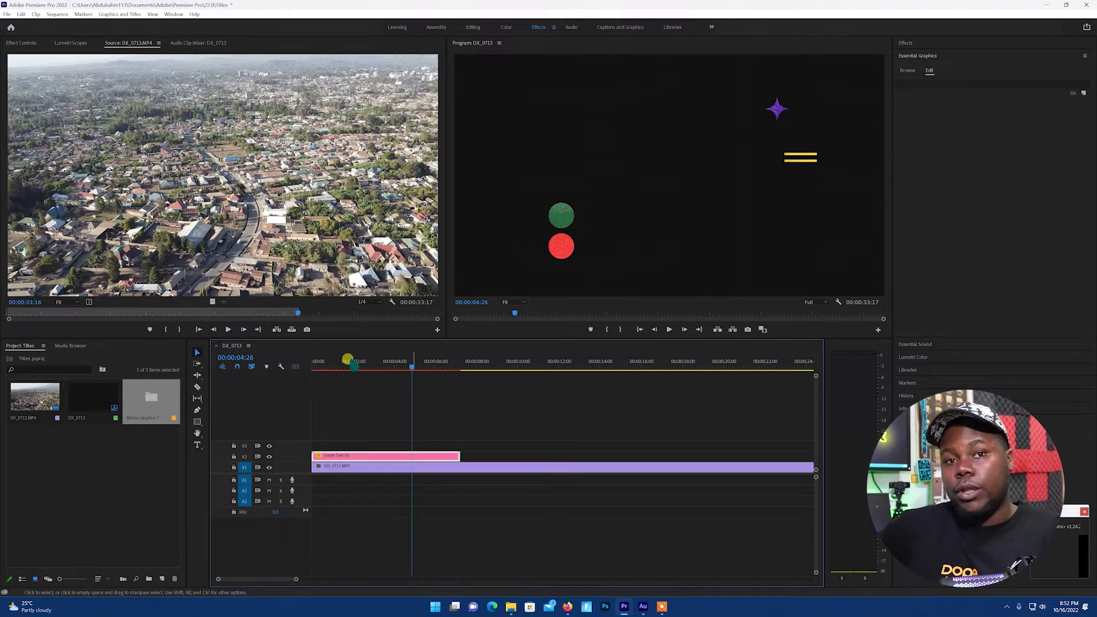
# Place the playhead at 00:00:01:26 and set the Program monitor's playback resolution to 1/4
pyautogui.click(348, 362)
pyautogui.click(814, 301)
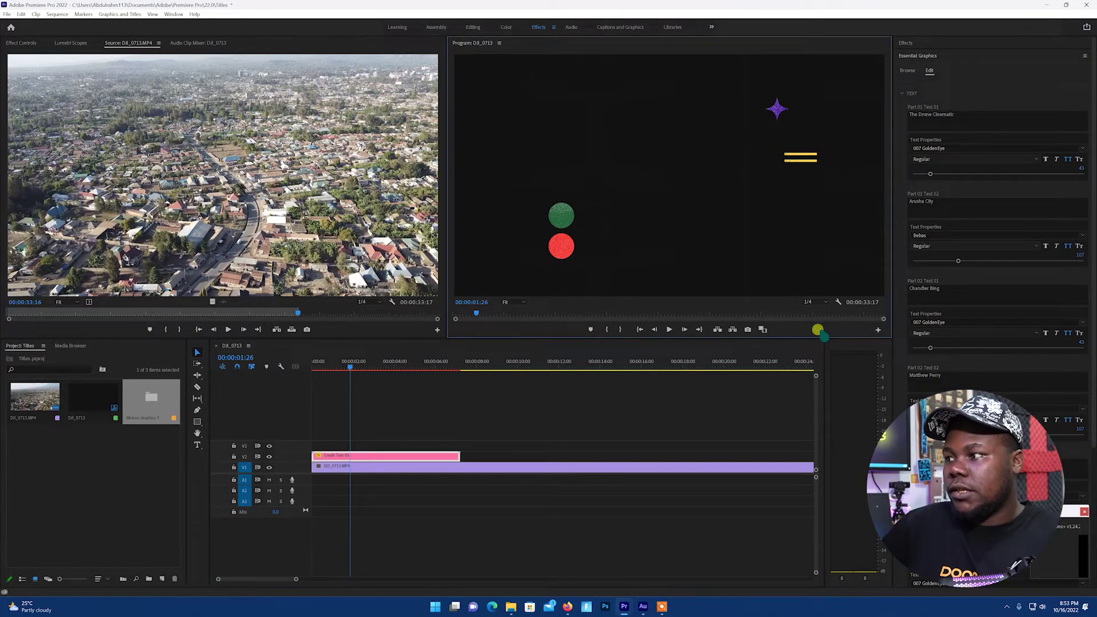
pyautogui.click(817, 337)
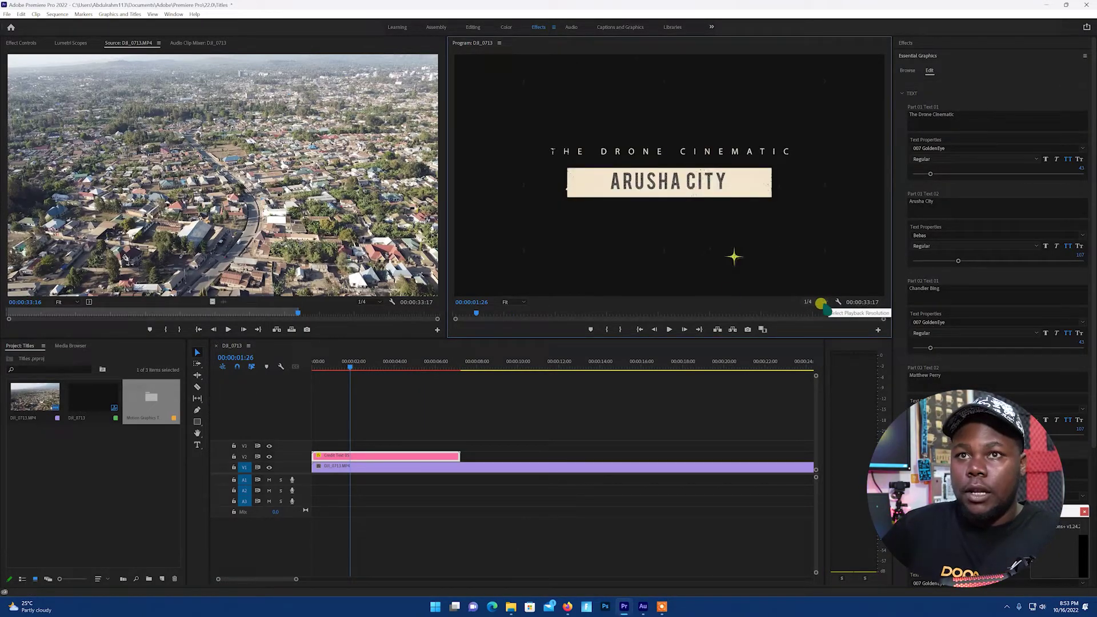
# Try the Multiply blend mode on the Credit Text 05 title's opacity and settle on Lighten to overlay it on the drone footage
pyautogui.click(27, 45)
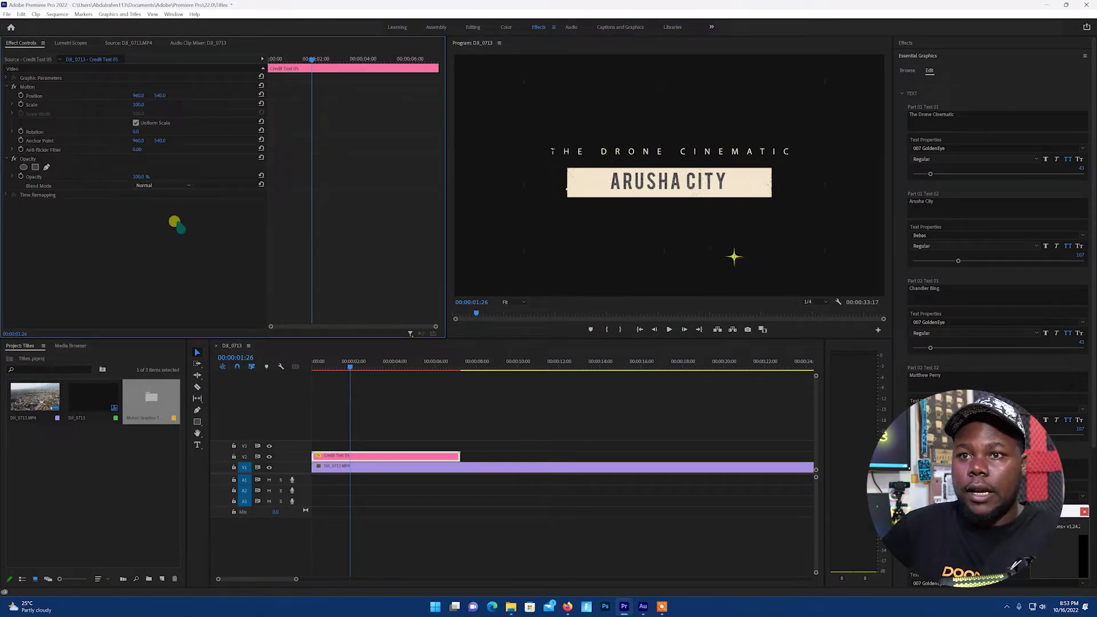
pyautogui.click(166, 186)
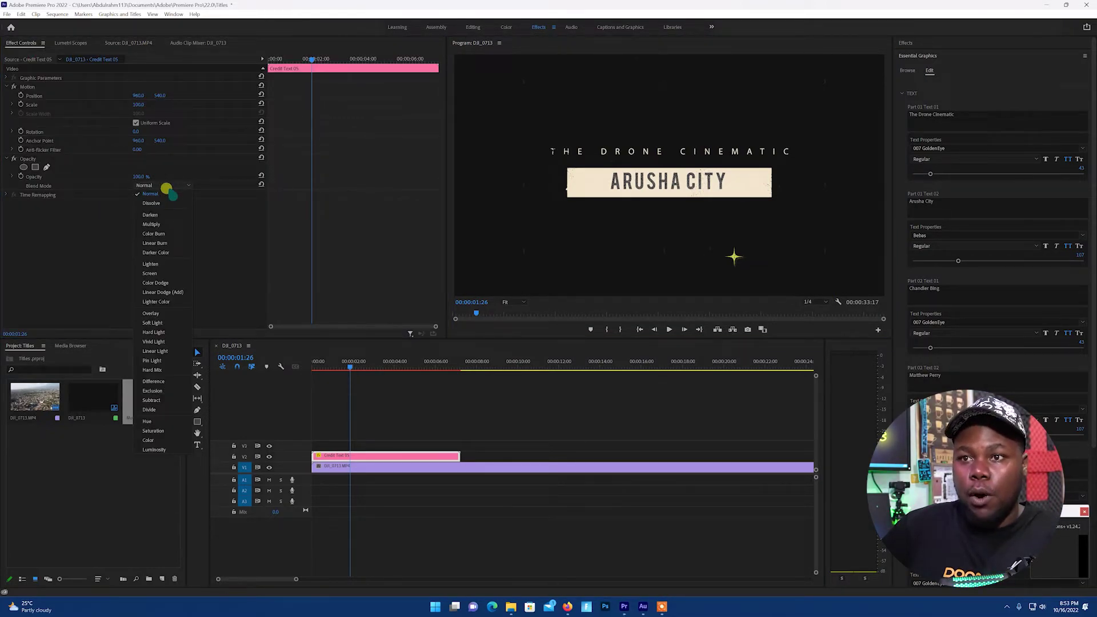
pyautogui.click(177, 224)
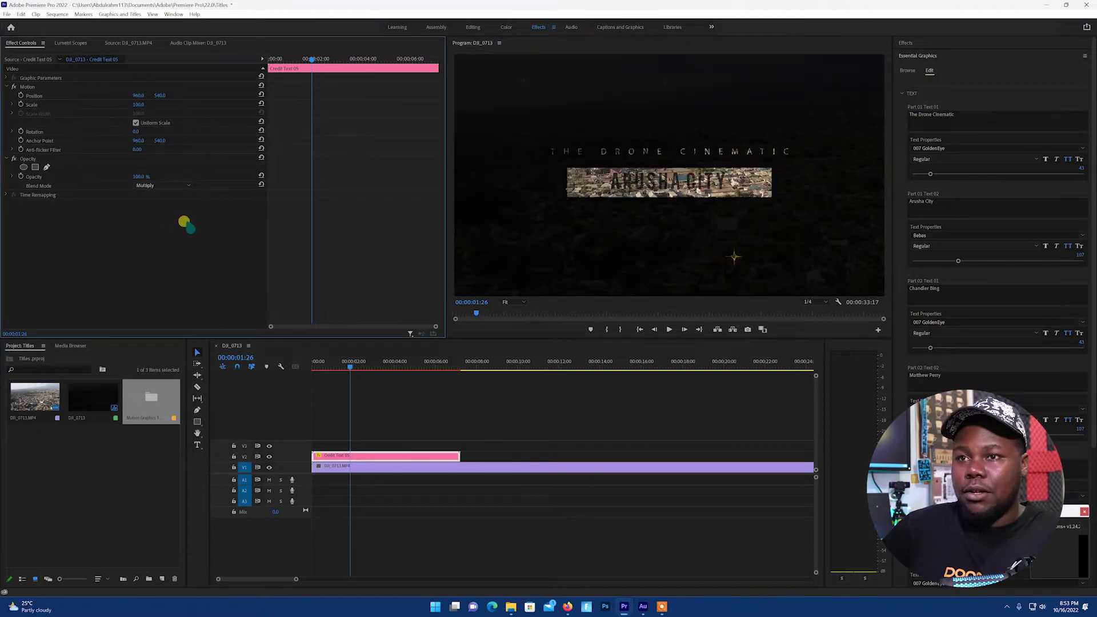
pyautogui.click(146, 186)
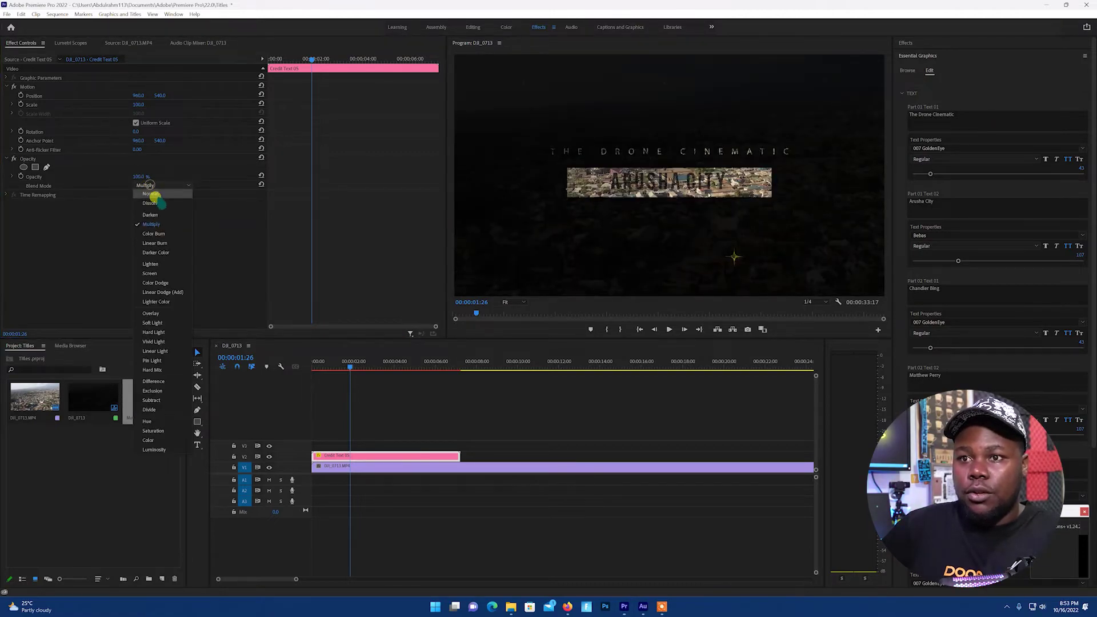
pyautogui.click(162, 264)
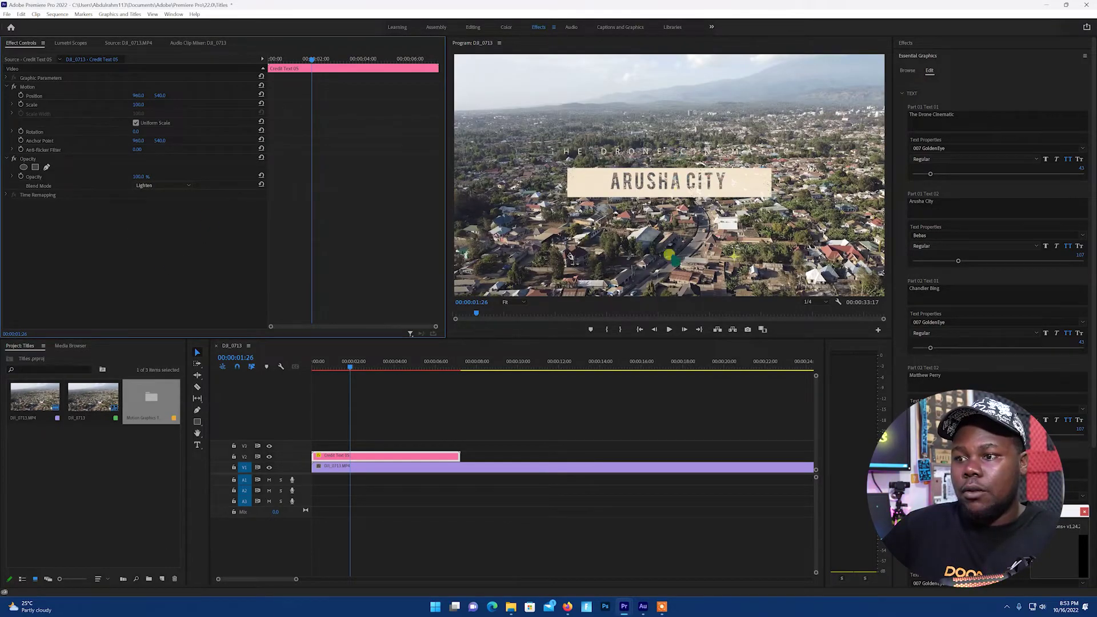
# Play the sequence from the start to check the blended title over the drone footage
pyautogui.moveTo(349, 367); pyautogui.dragTo(306, 377)
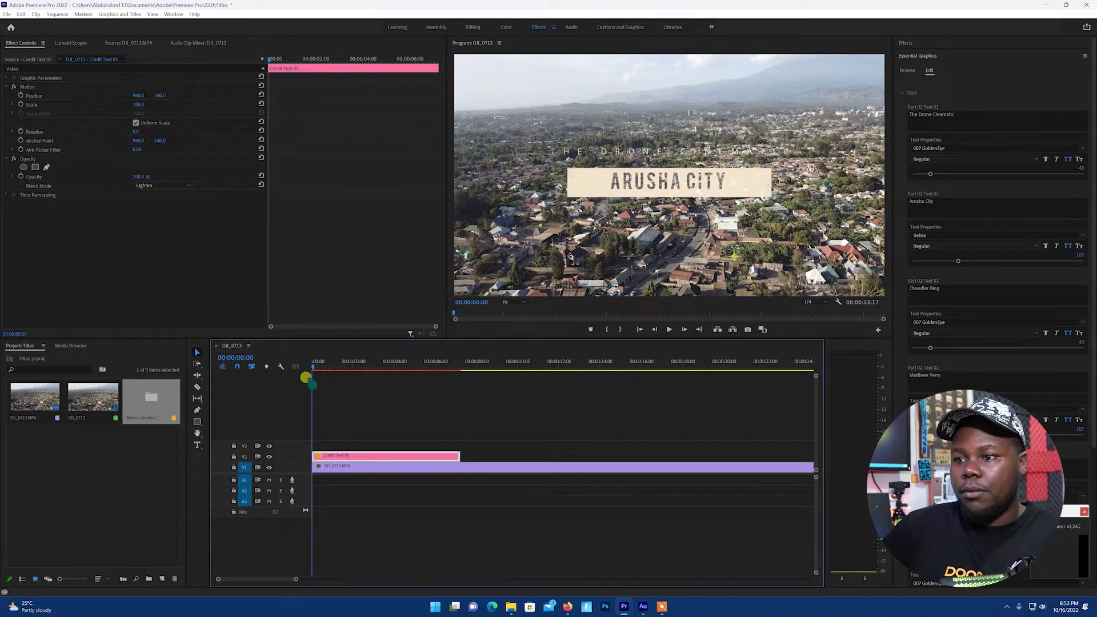
pyautogui.press('space')
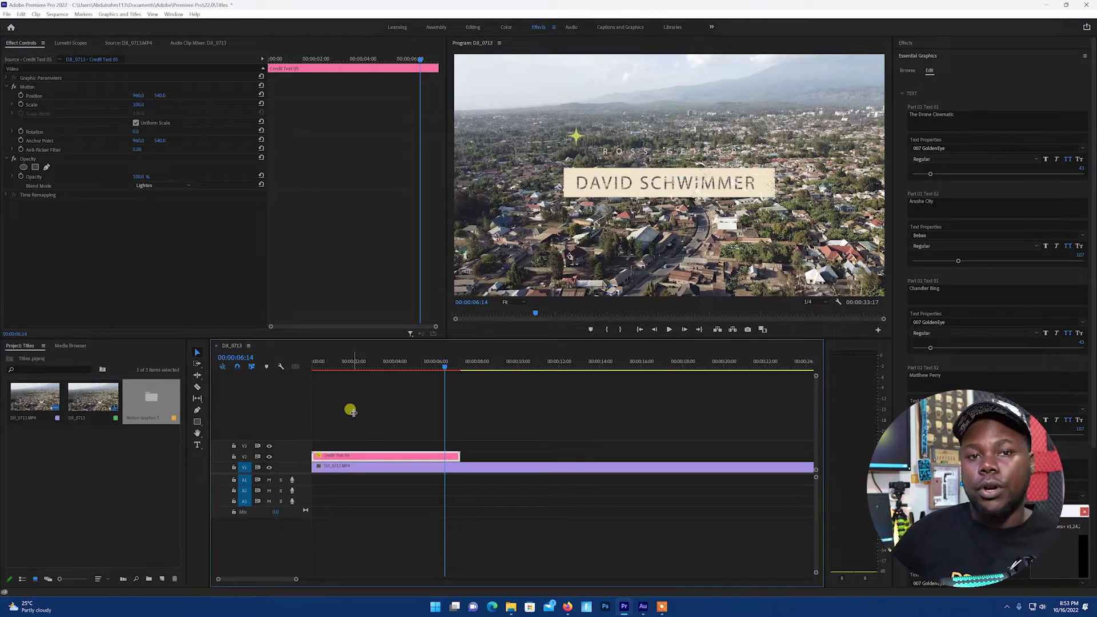
pyautogui.click(355, 417)
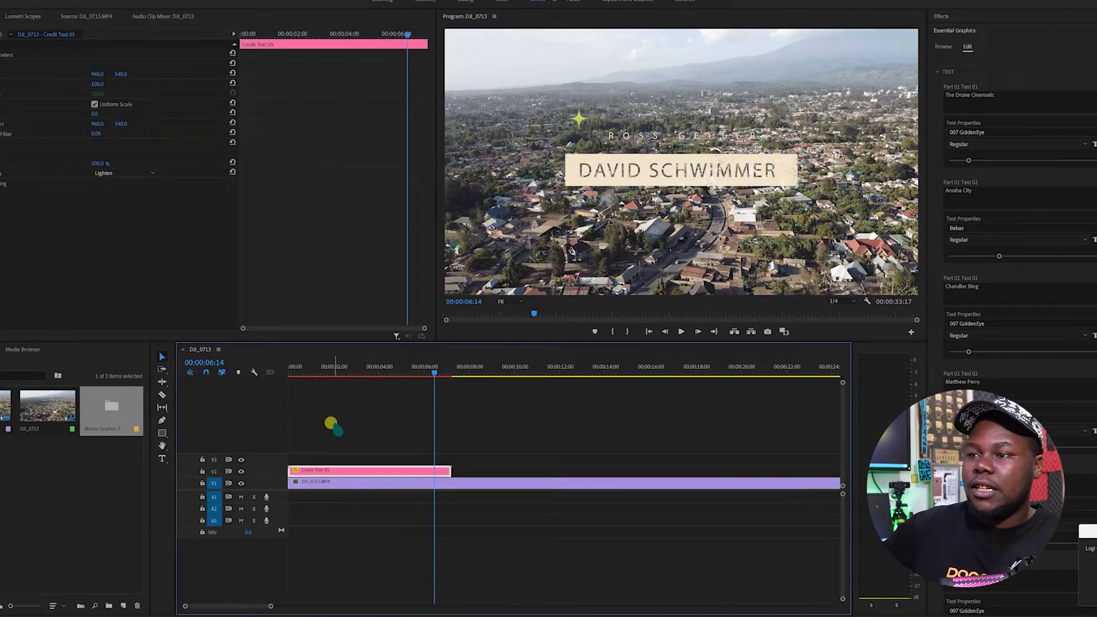
pyautogui.moveTo(434, 375); pyautogui.dragTo(409, 373)
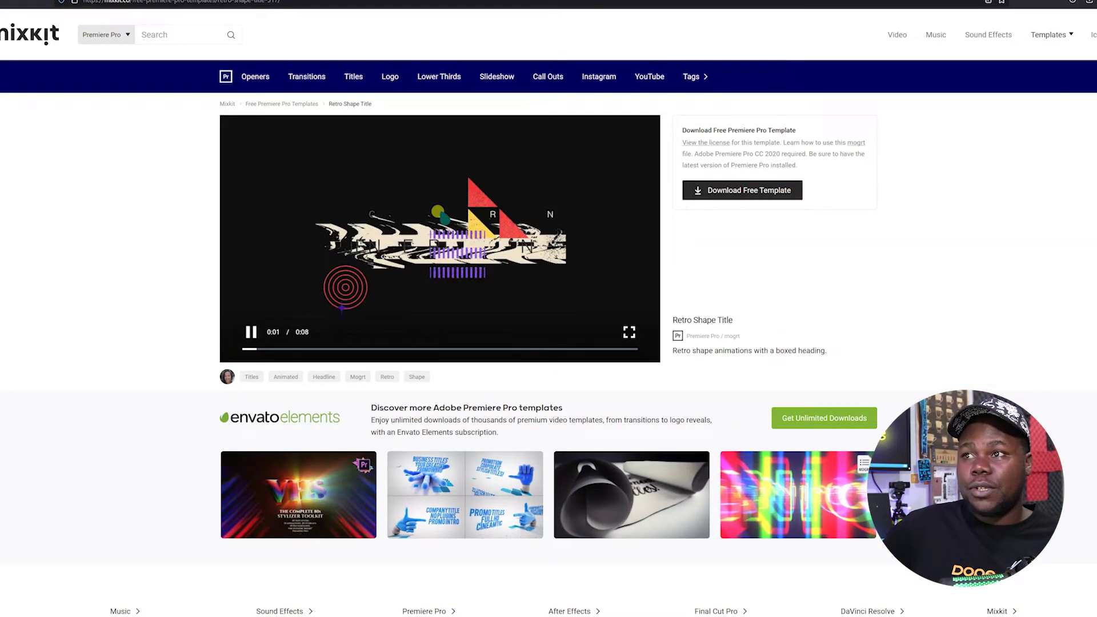
# Switch to the Mixkit website in the browser and look over its Logo templates for Premiere Pro
pyautogui.hotkey('alt', 'Left')
pyautogui.scroll(10, 458, 276)
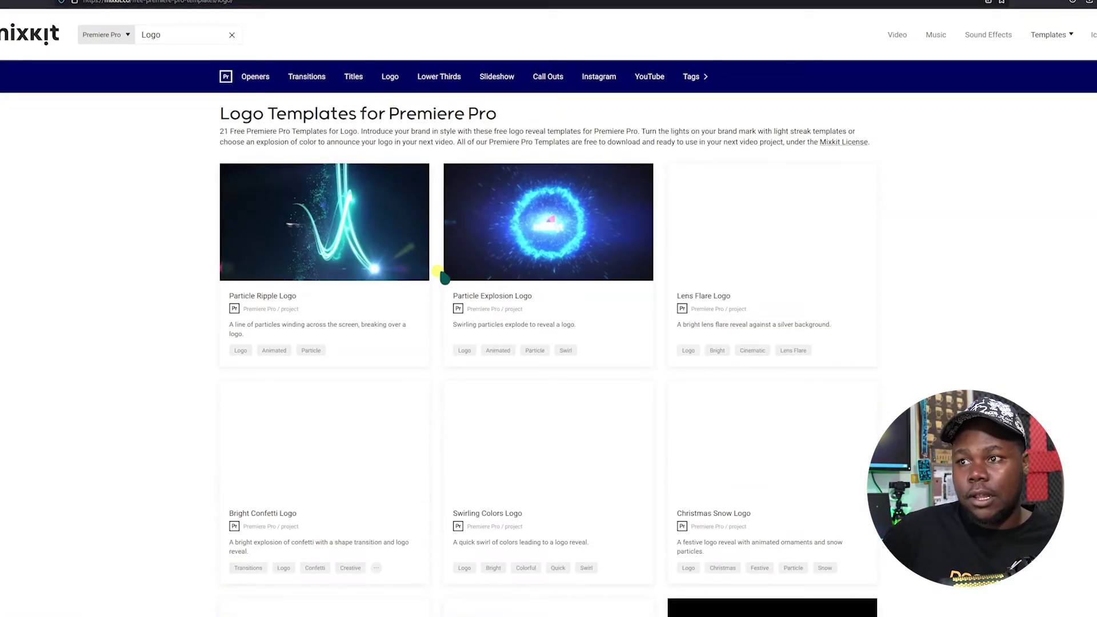
pyautogui.scroll(-2, 440, 360)
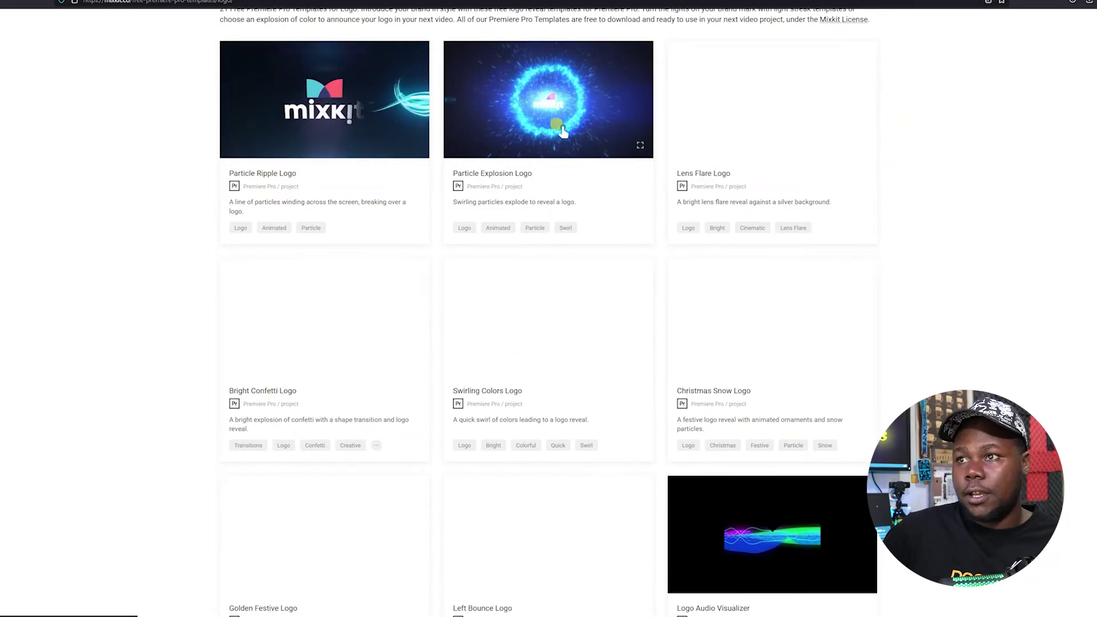
pyautogui.scroll(2, 498, 148)
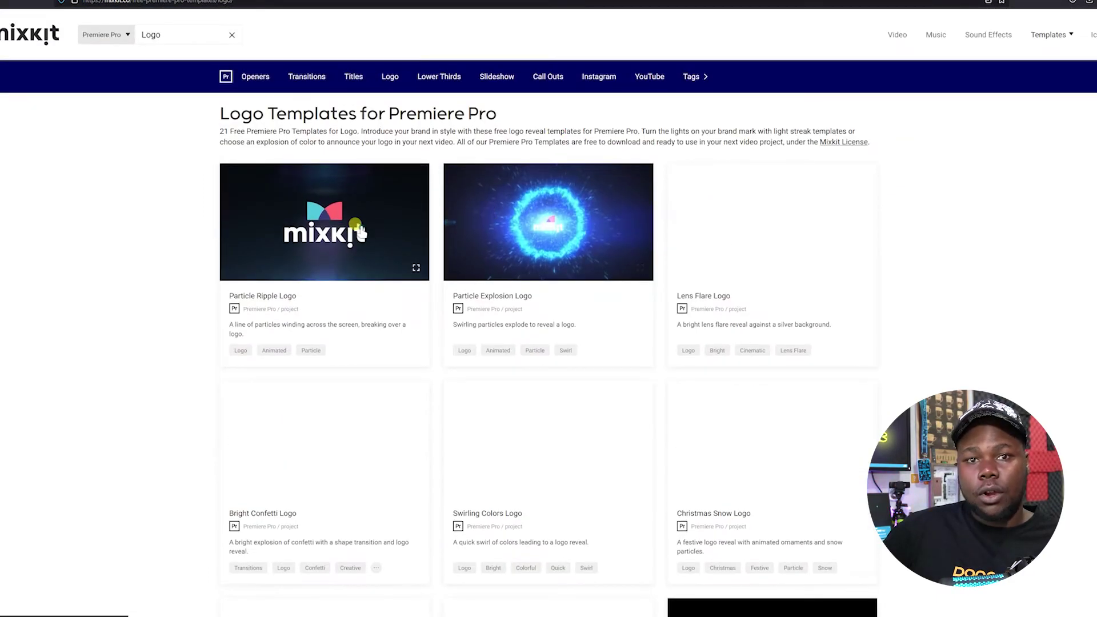